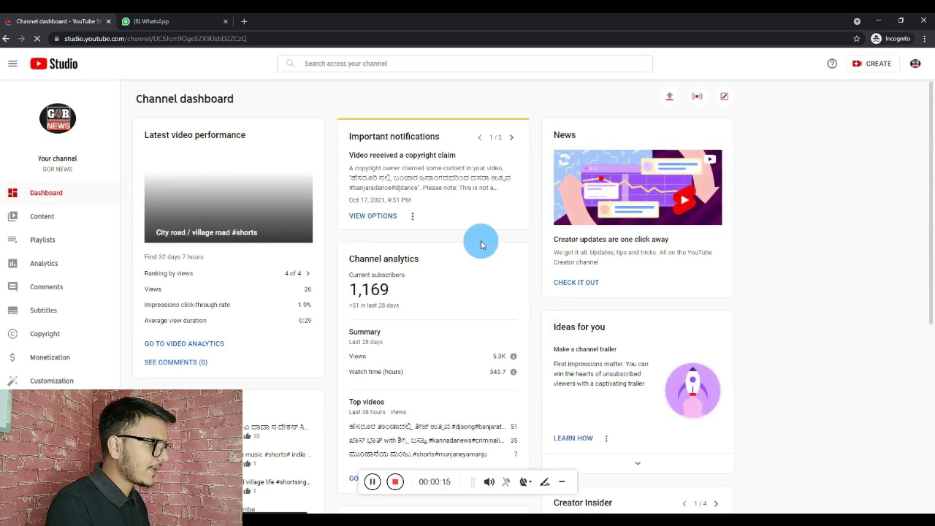
# Open the channel's video list, check the description in the 6:50 video's details, and return to the list
pyautogui.scroll(-3, 244, 302)
pyautogui.click(44, 217)
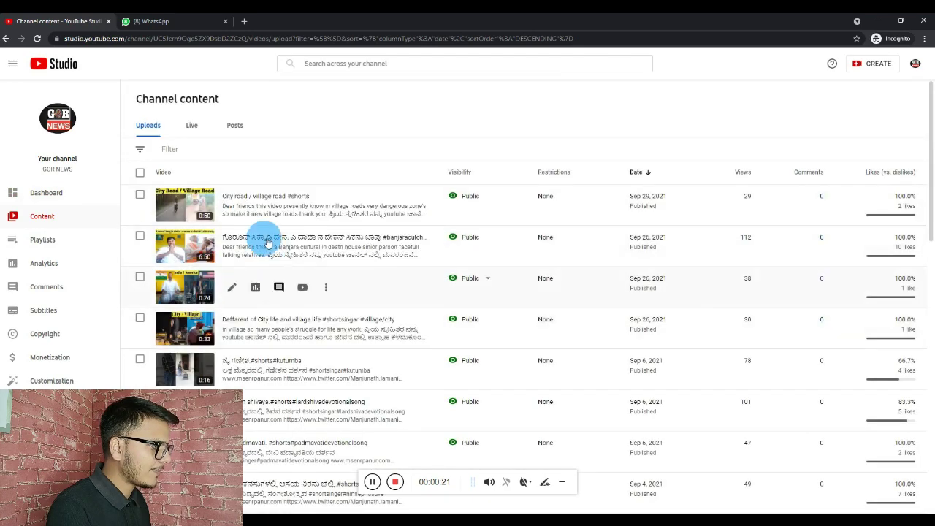
pyautogui.scroll(-1, 245, 249)
pyautogui.scroll(1, 244, 250)
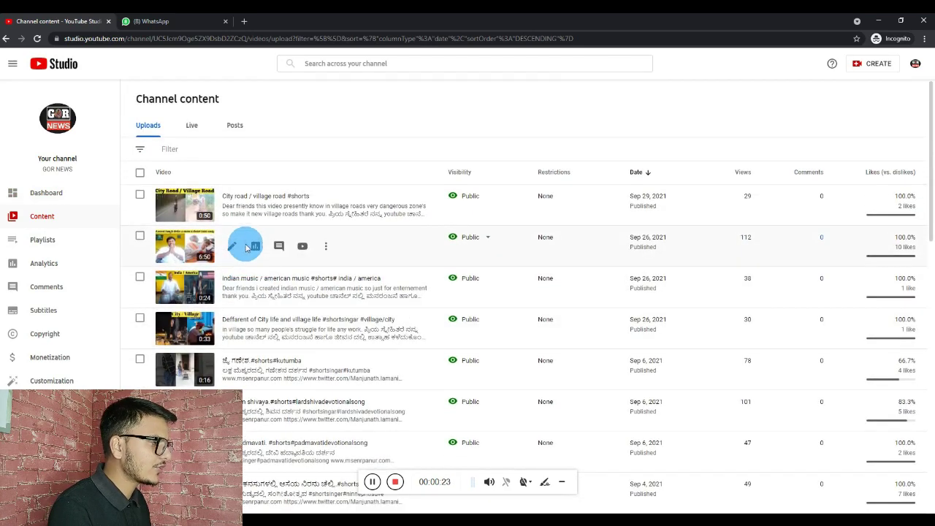
pyautogui.click(231, 246)
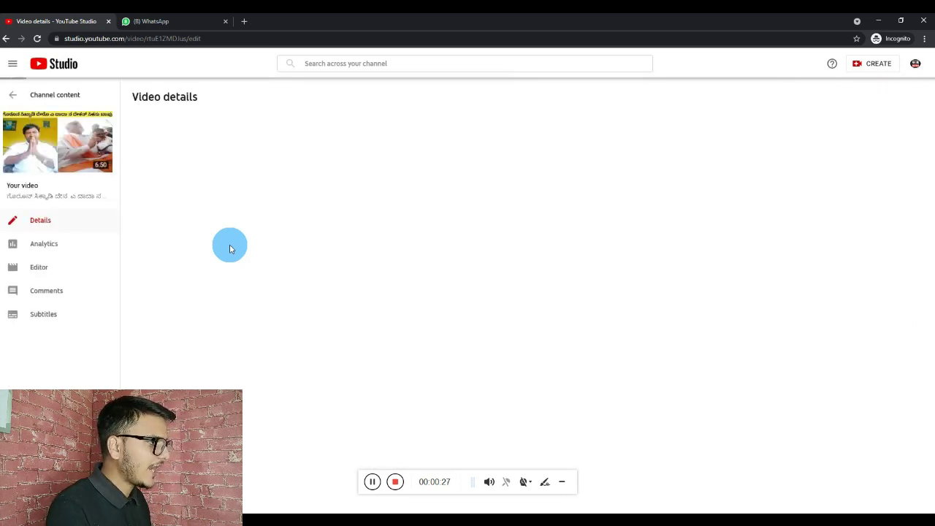
pyautogui.scroll(-1, 224, 268)
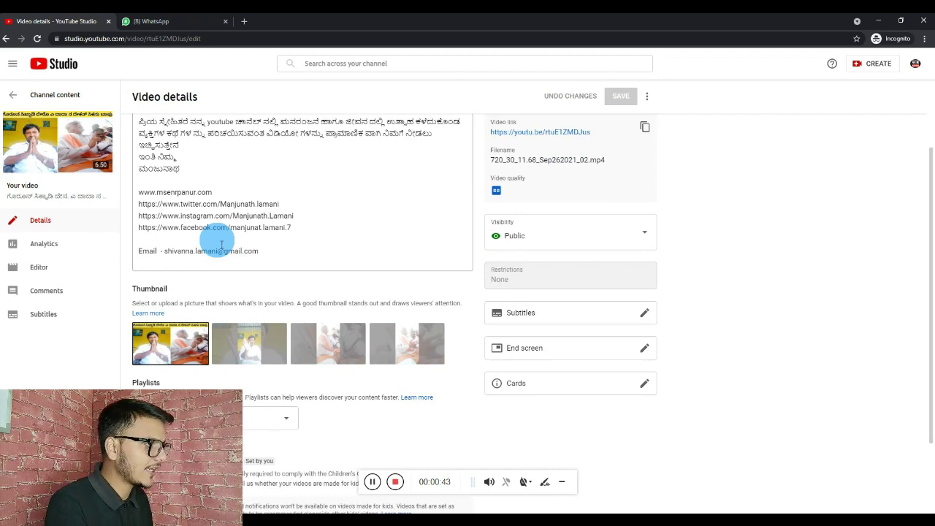
pyautogui.scroll(3, 220, 241)
pyautogui.click(34, 100)
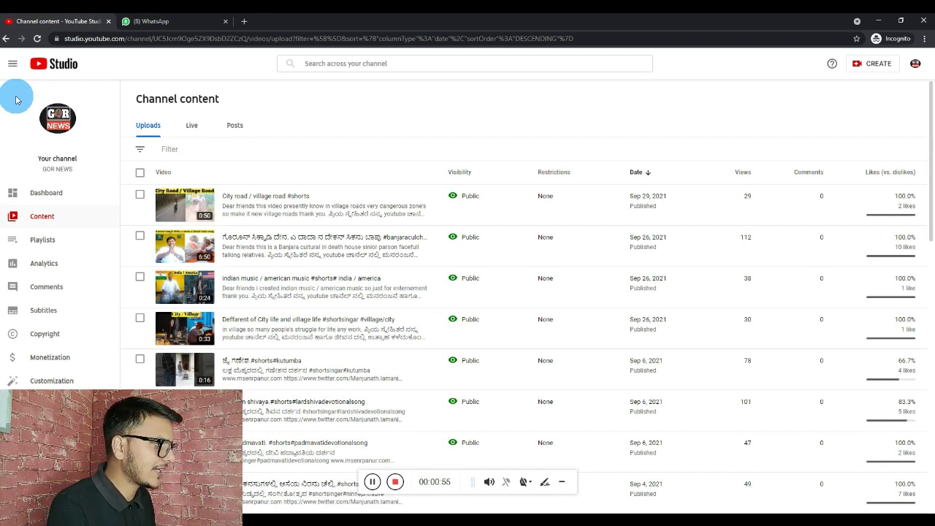
# Select all videos on the page and start a bulk description edit with the edit type Insert at end
pyautogui.click(142, 175)
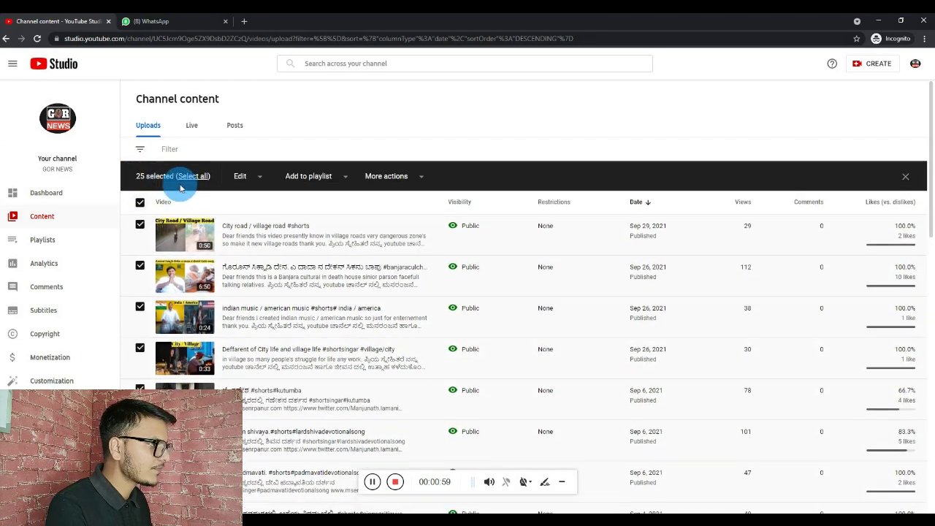
pyautogui.click(259, 178)
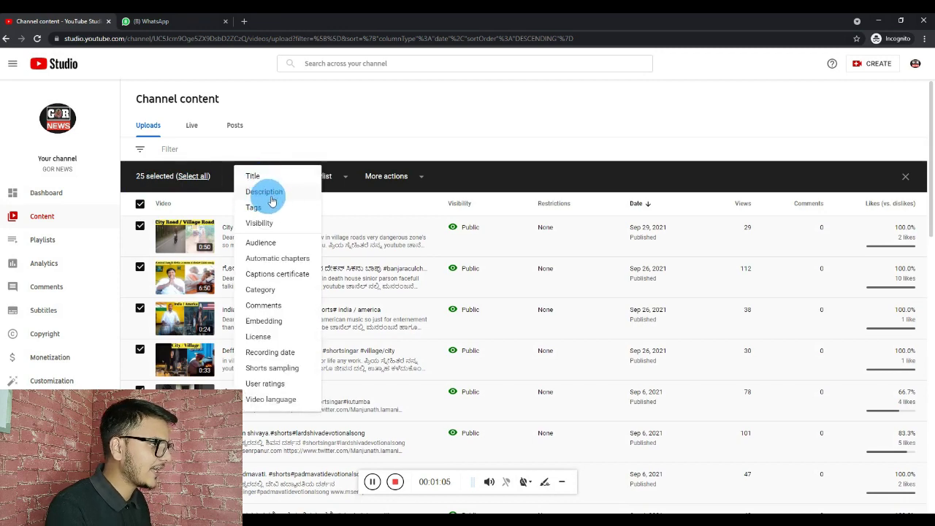
pyautogui.click(276, 199)
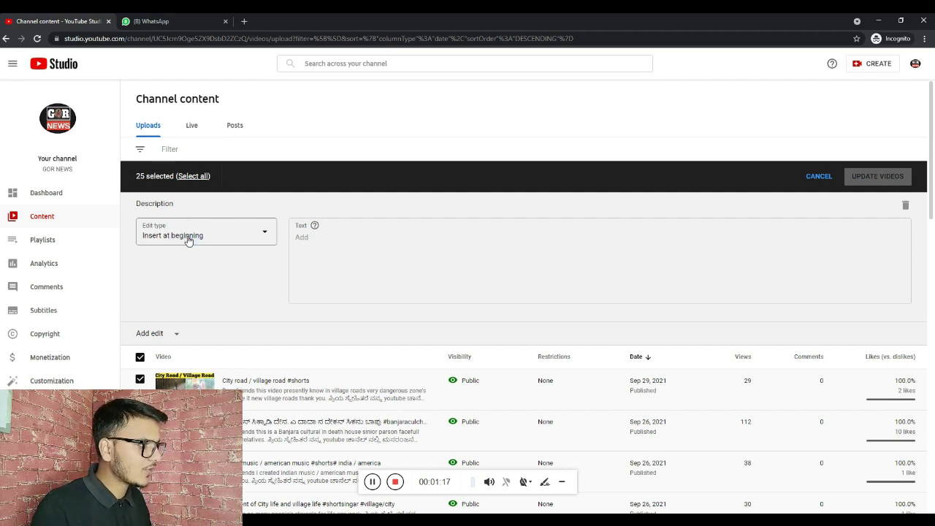
pyautogui.click(187, 240)
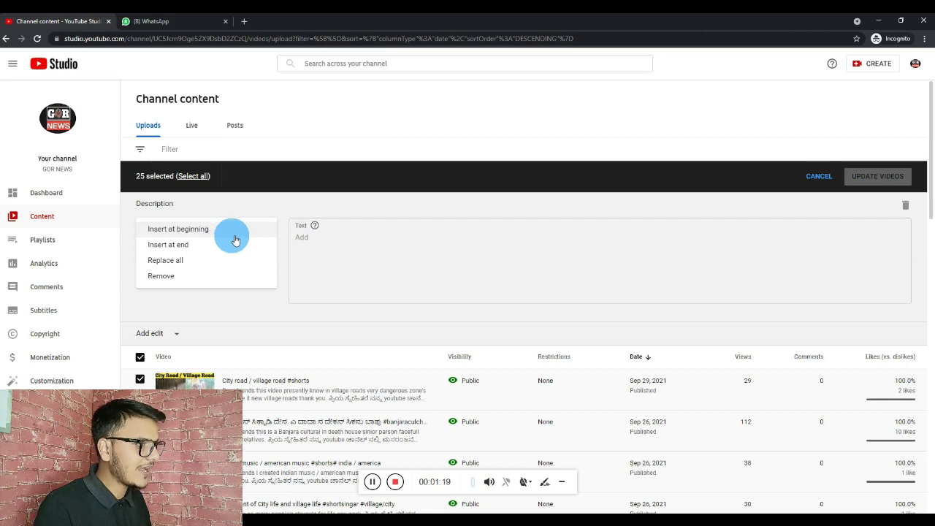
pyautogui.click(187, 247)
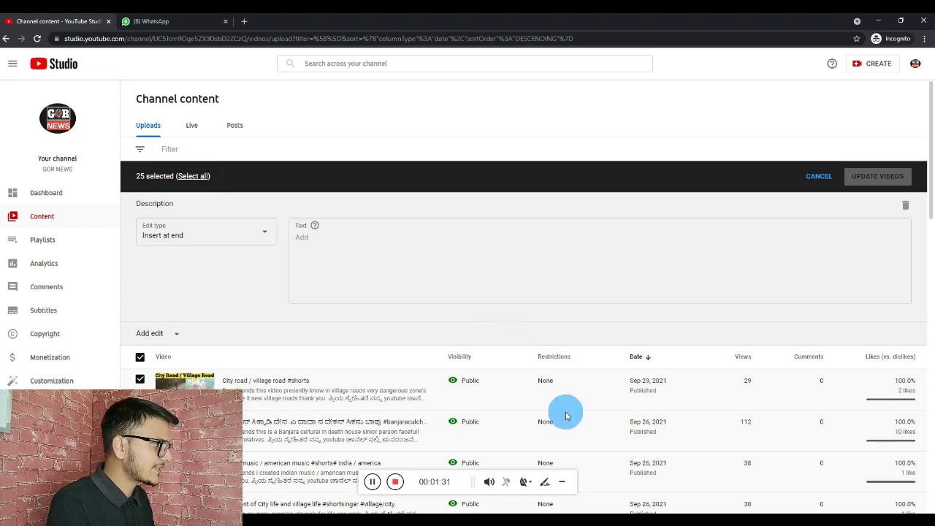
# Switch to the WordPad document and replace EDUCATIONAL with NEWS in the channel disclaimer
pyautogui.click(560, 511)
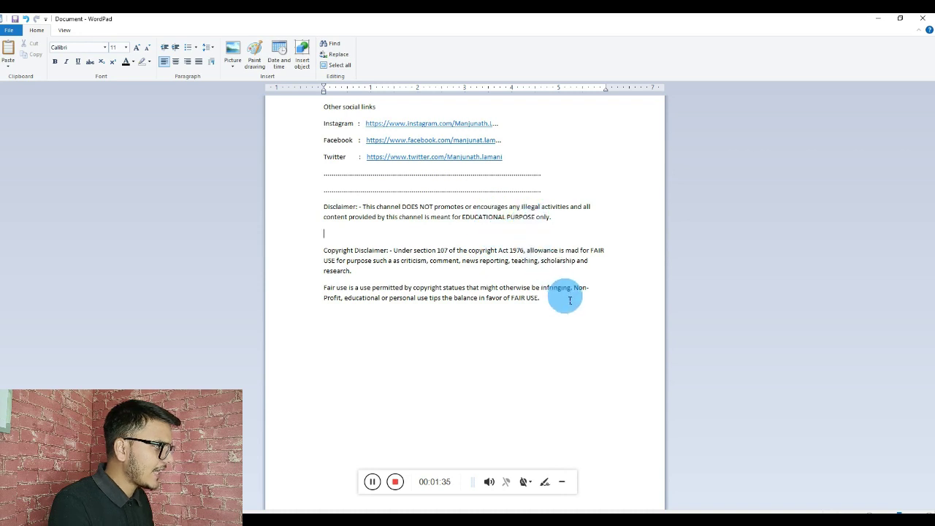
pyautogui.moveTo(541, 299); pyautogui.dragTo(515, 223)
pyautogui.click(492, 216)
pyautogui.doubleClick(486, 217)
pyautogui.write('new')
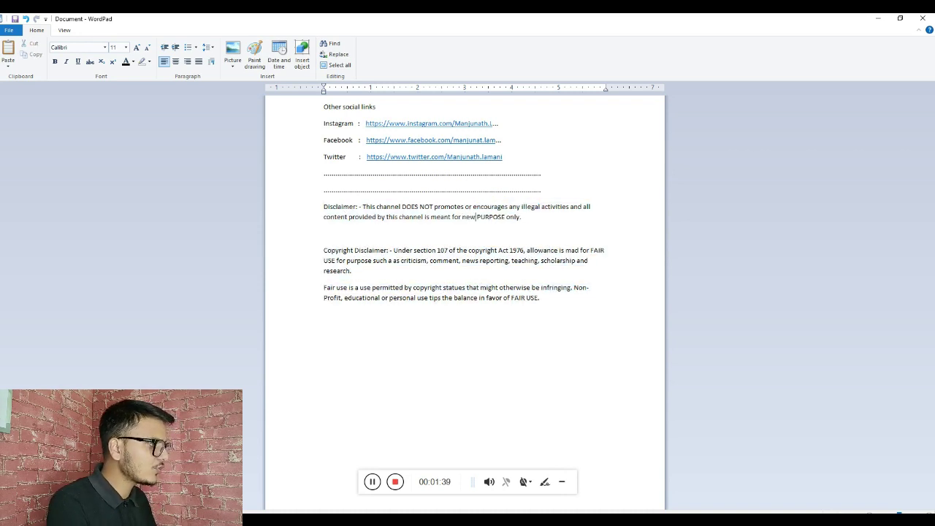
pyautogui.press('BackSpace')
pyautogui.write('News')
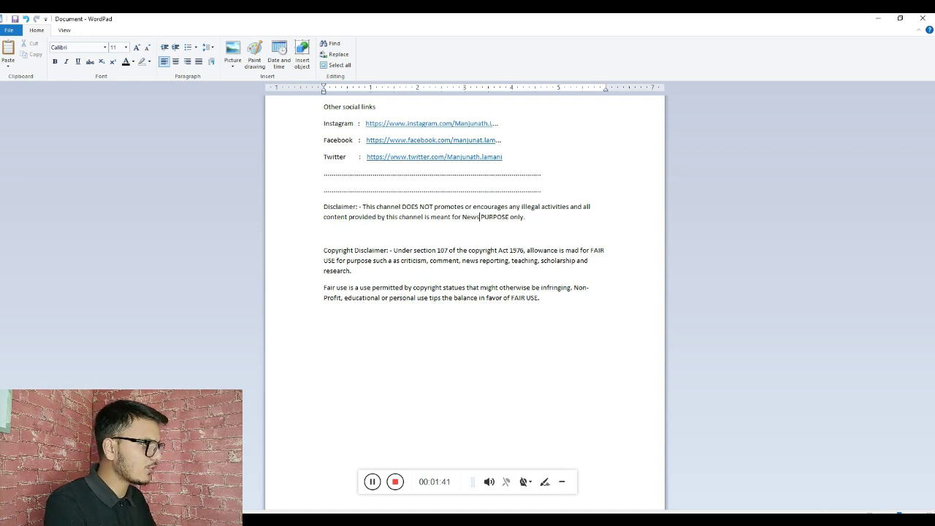
pyautogui.press('BackSpace')
pyautogui.press('BackSpace')
pyautogui.write('EWS')
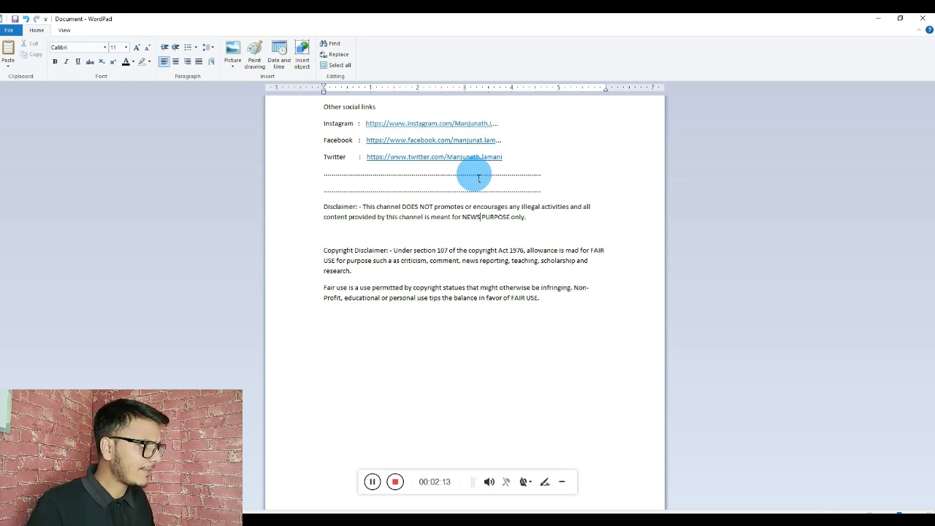
pyautogui.click(338, 125)
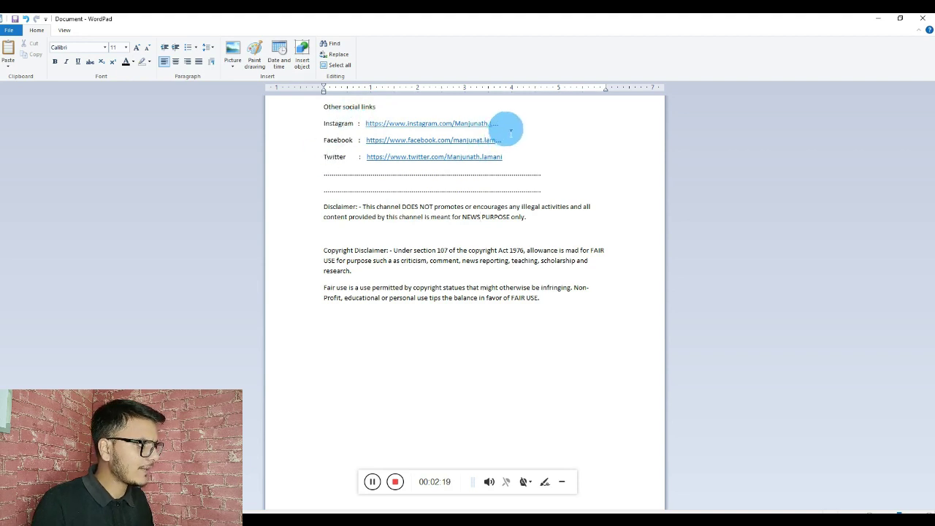
pyautogui.moveTo(500, 124); pyautogui.dragTo(387, 124)
pyautogui.moveTo(499, 140); pyautogui.dragTo(366, 140)
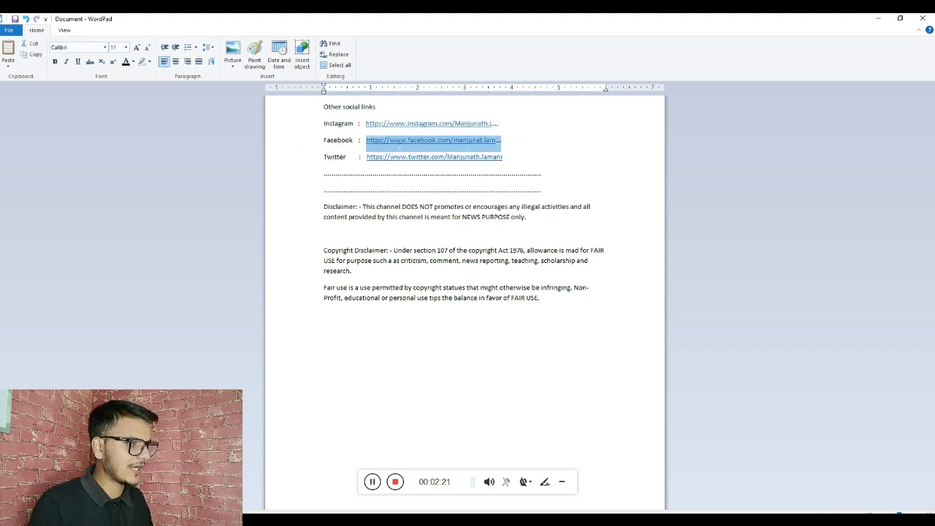
pyautogui.click(541, 165)
pyautogui.moveTo(541, 165); pyautogui.dragTo(380, 162)
pyautogui.click(545, 163)
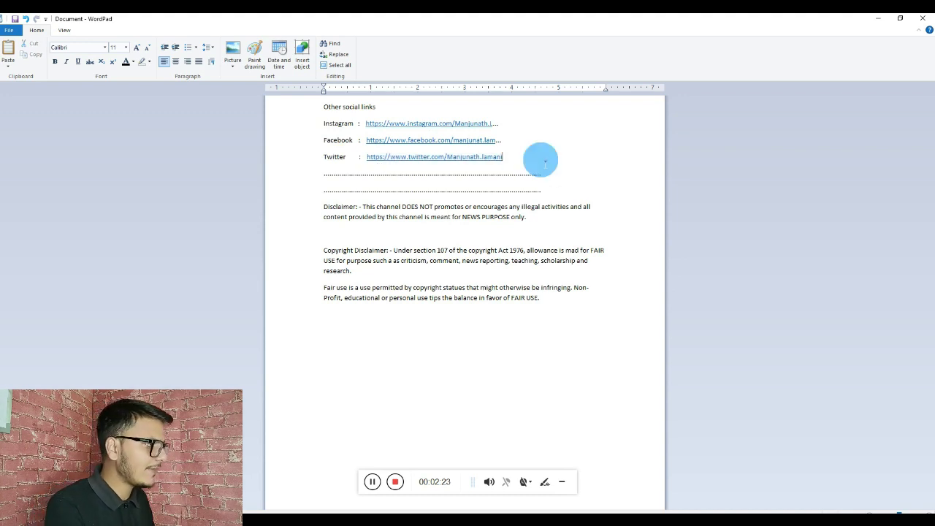
# Copy everything from "Other social links" to the end of the fair-use text into YouTube Studio's bulk description text, after two line breaks
pyautogui.moveTo(323, 106); pyautogui.dragTo(548, 304)
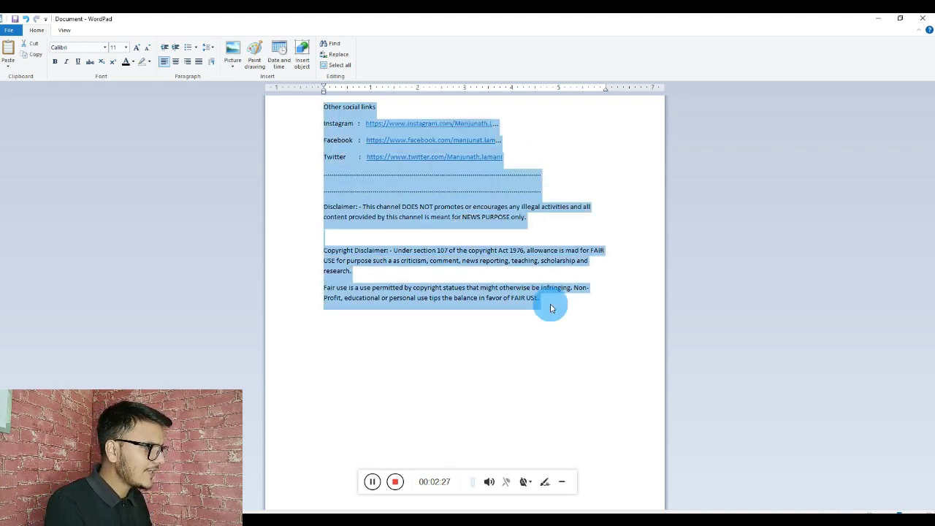
pyautogui.hotkey('alt', 'Tab')
pyautogui.click(368, 249)
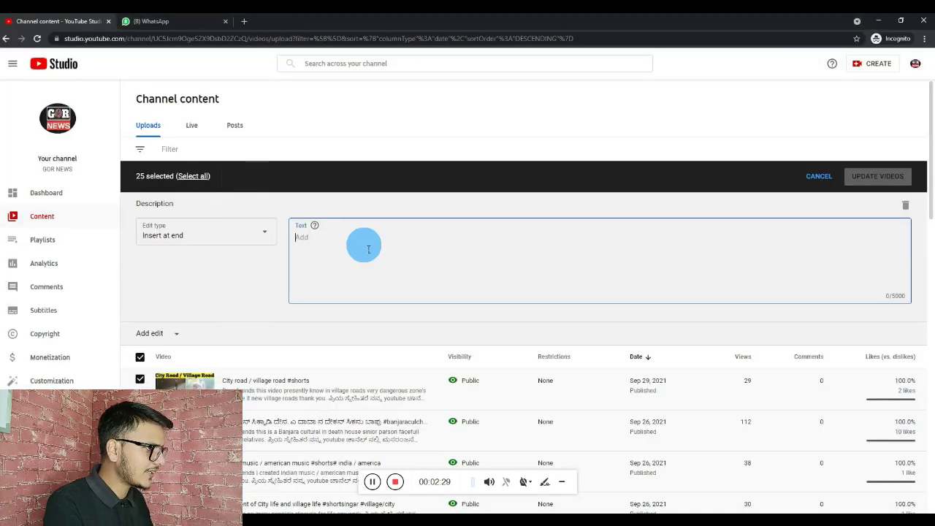
pyautogui.press('Return')
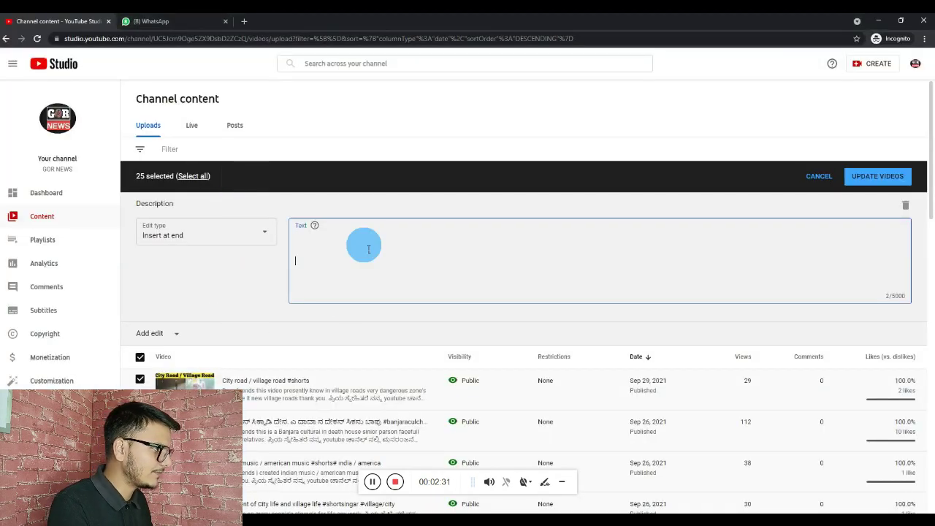
pyautogui.hotkey('ctrl', 'v')
# Check the pasted description text and apply the update to the 25 selected videos, acknowledging the implications
pyautogui.scroll(-1, 351, 274)
pyautogui.scroll(1, 341, 260)
pyautogui.scroll(3, 341, 260)
pyautogui.scroll(-3, 355, 260)
pyautogui.scroll(3, 360, 263)
pyautogui.scroll(-1, 359, 262)
pyautogui.scroll(2, 366, 261)
pyautogui.scroll(1, 366, 262)
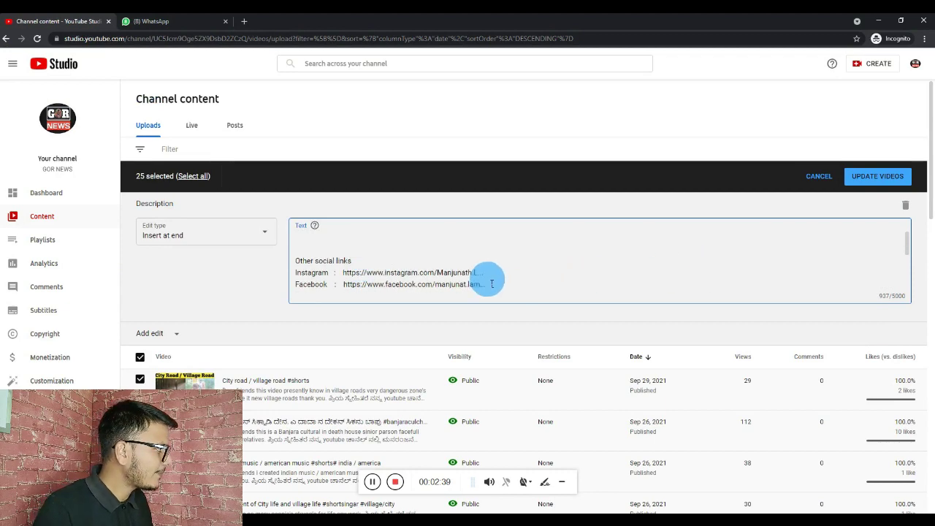
pyautogui.click(887, 176)
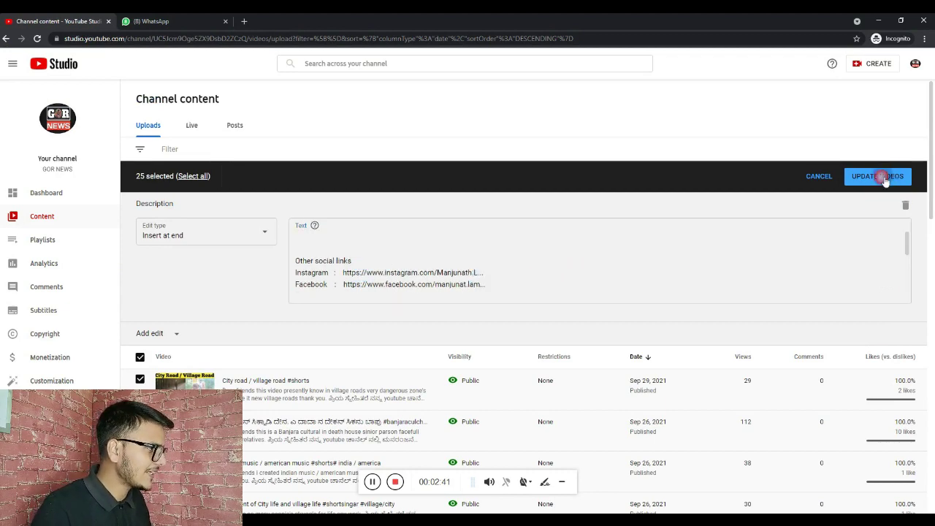
pyautogui.click(383, 303)
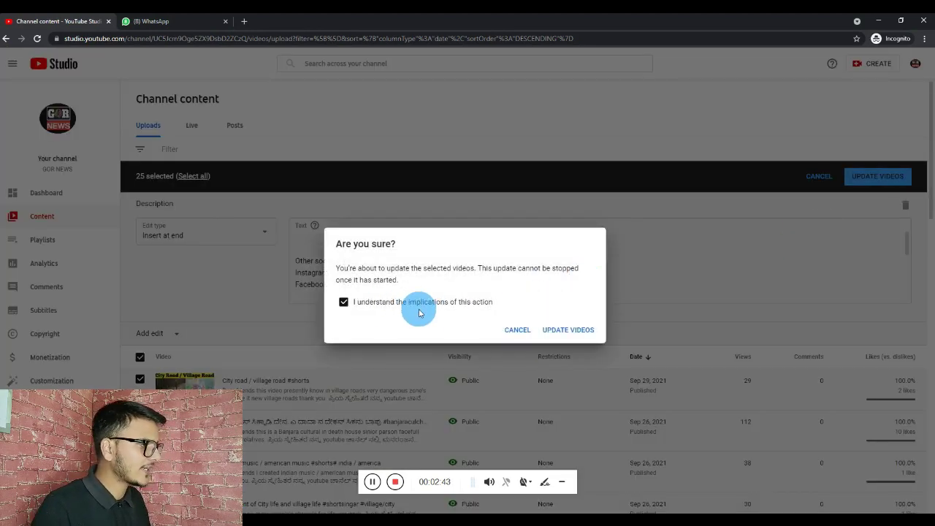
pyautogui.click(566, 333)
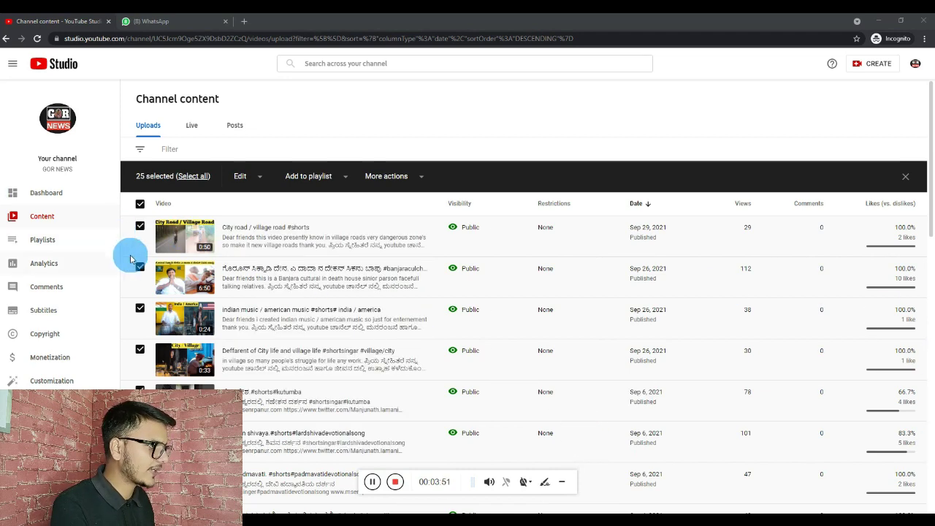
# Reload the channel's video list and open the details of "City road / village road #shorts" at its description
pyautogui.click(58, 195)
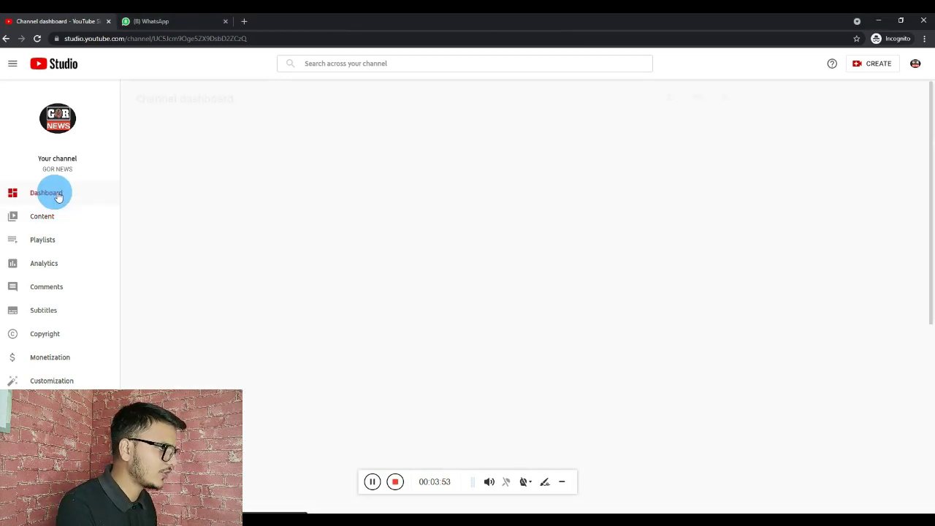
pyautogui.click(52, 219)
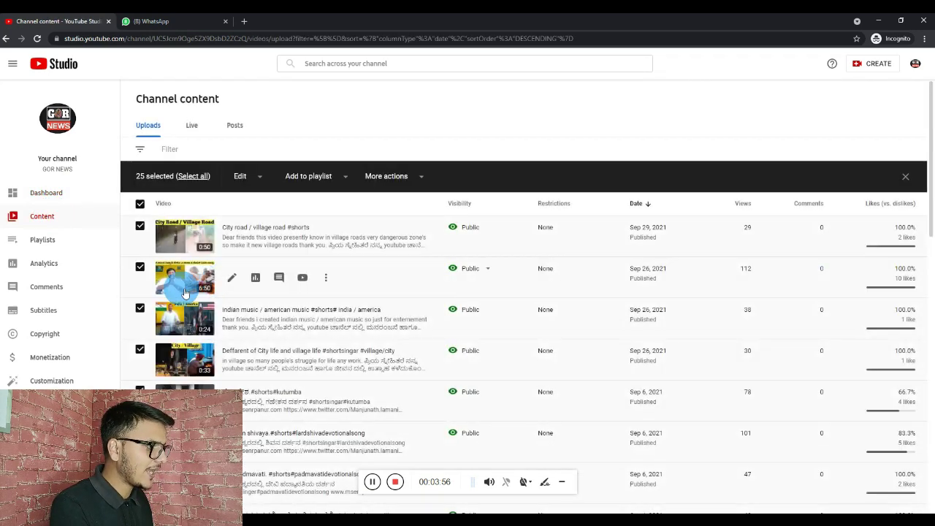
pyautogui.click(233, 236)
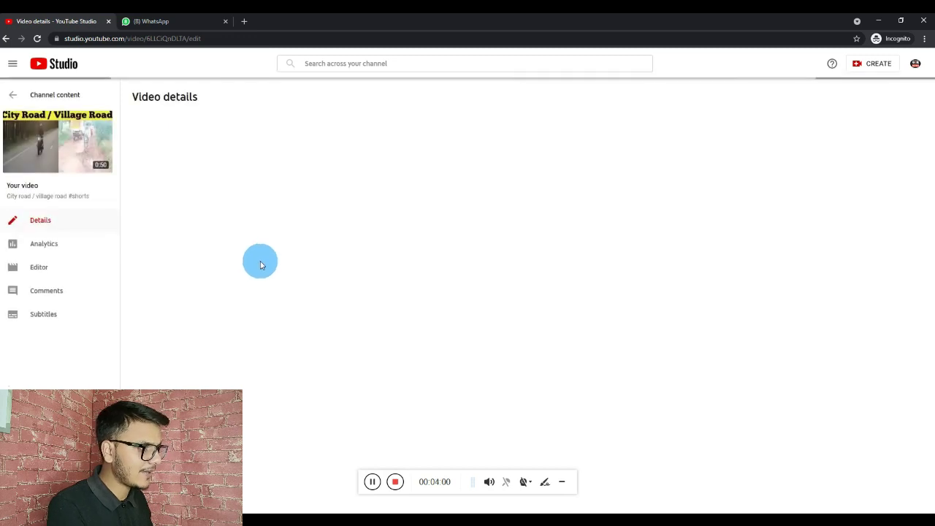
pyautogui.scroll(-3, 260, 269)
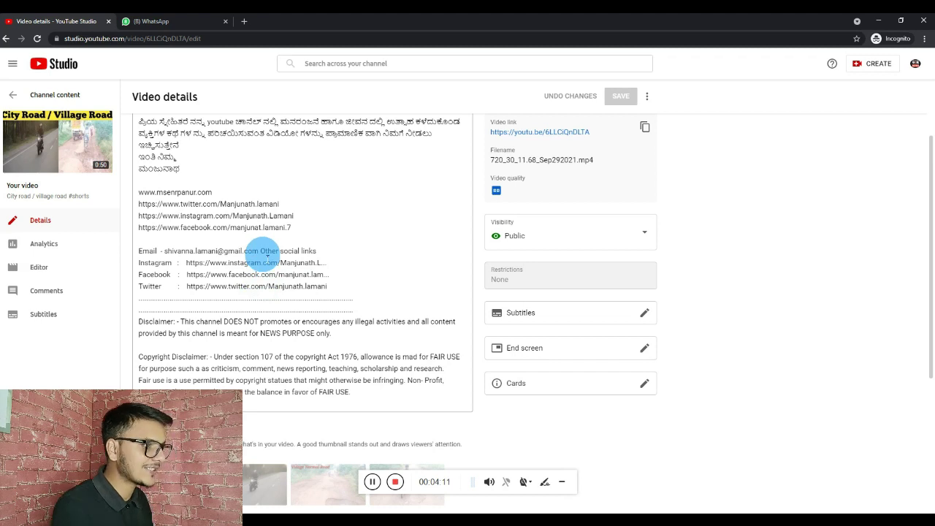
# Move "Other social links" off the e-mail line in the description, leaving a blank line between them
pyautogui.click(262, 251)
pyautogui.press('Return')
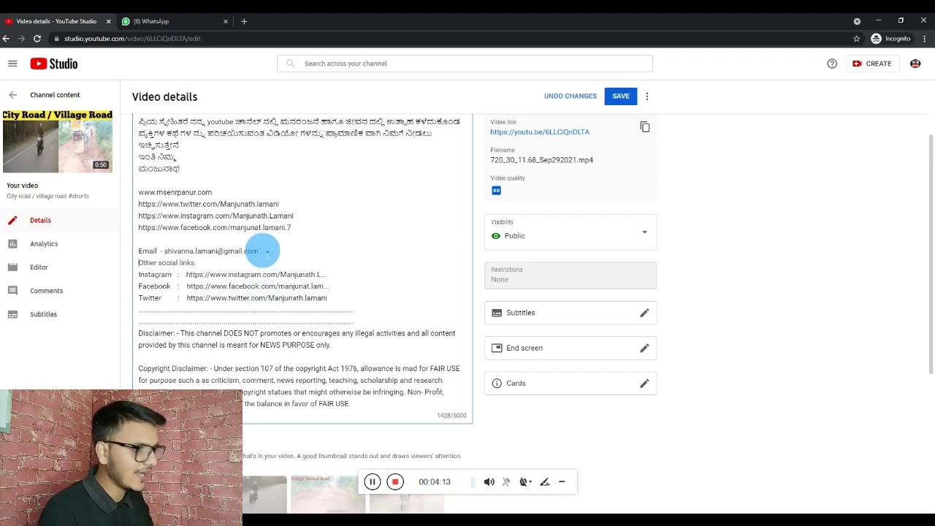
pyautogui.press('Return')
# Delete the three old Twitter, Instagram and Facebook links below the website address and save the video's details
pyautogui.moveTo(292, 228); pyautogui.dragTo(142, 206)
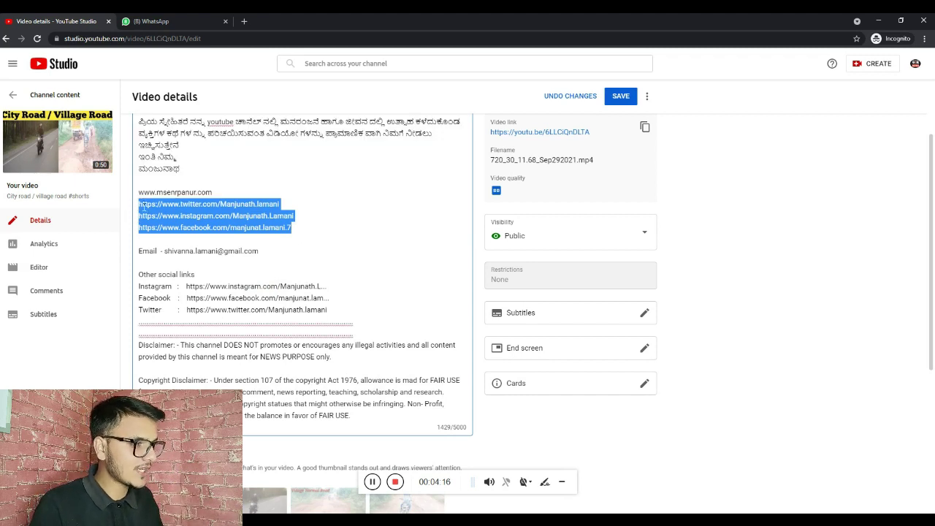
pyautogui.press('BackSpace')
pyautogui.click(172, 212)
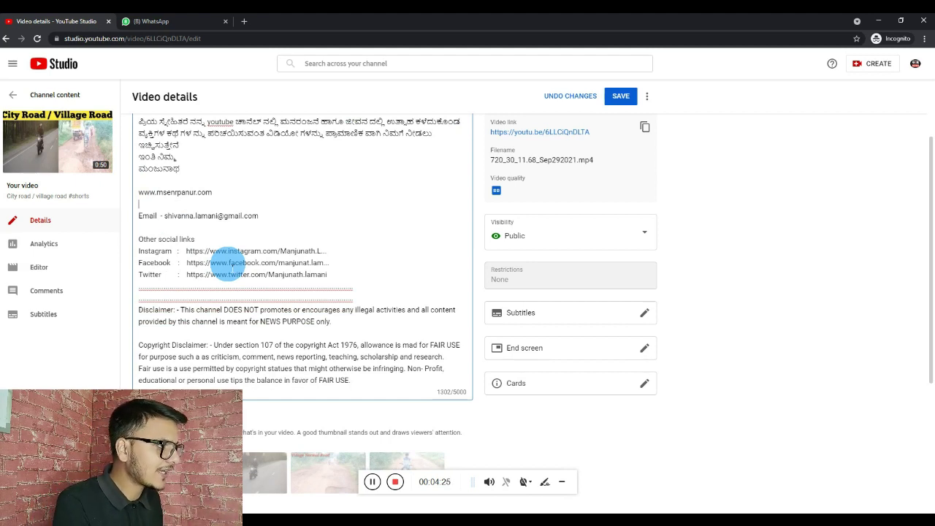
pyautogui.click(620, 96)
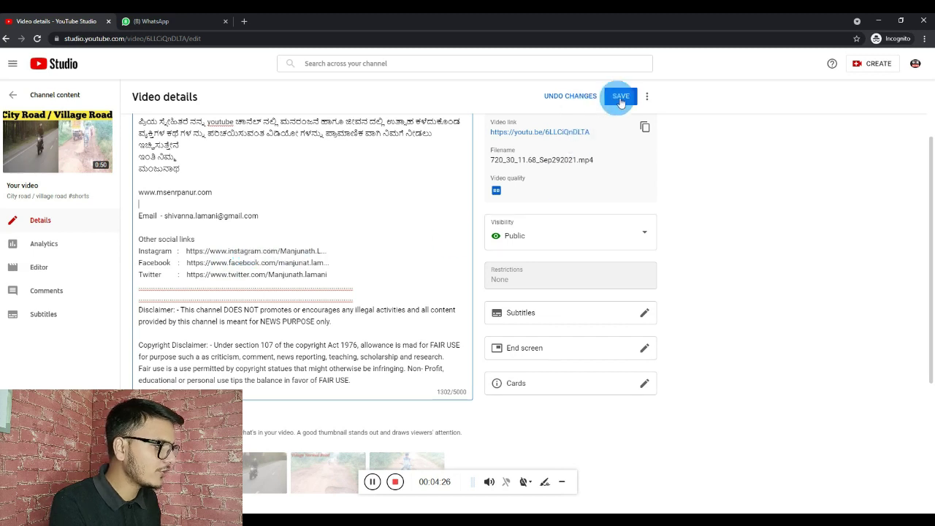
pyautogui.click(506, 144)
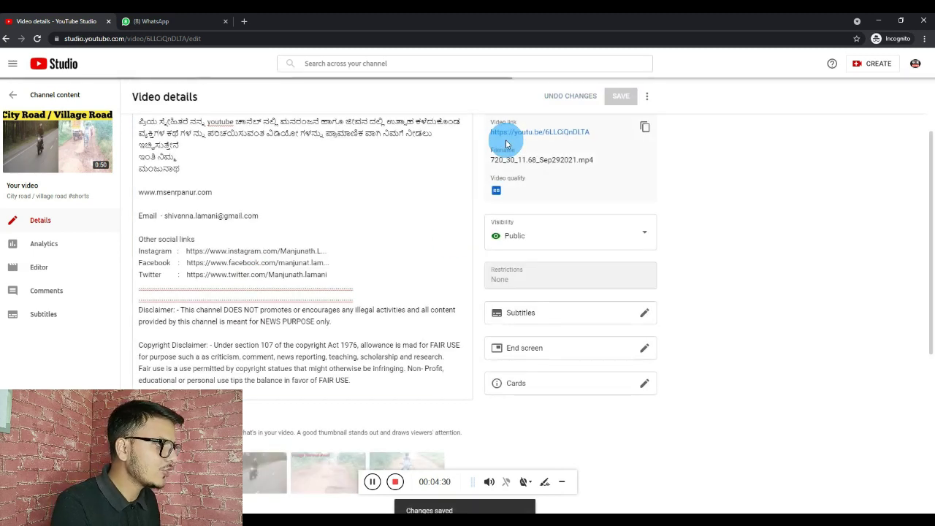
# Open the details of the 6:50 video and insert a blank line between the e-mail line and "Other social links"
pyautogui.click(13, 96)
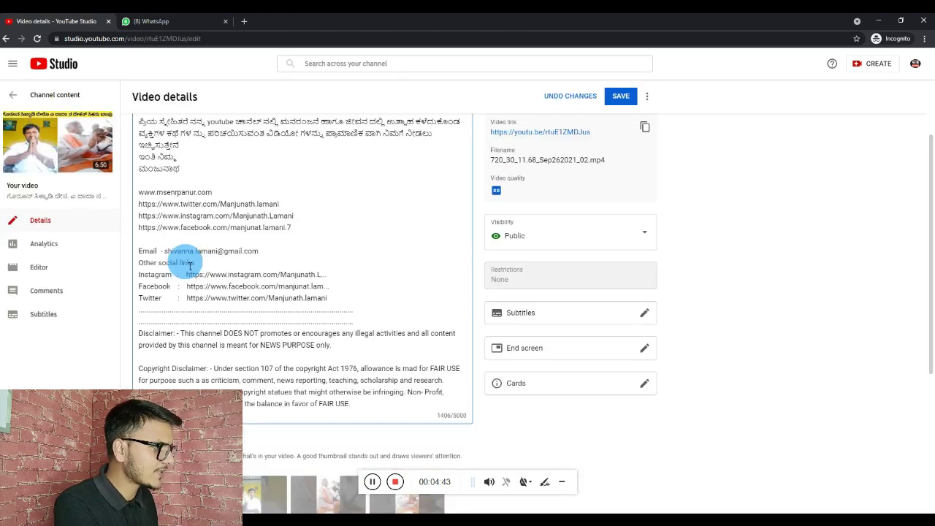
pyautogui.press('Return')
pyautogui.click(278, 249)
# Delete the old Twitter, Instagram and Facebook links under the website address in this video's description and save it
pyautogui.moveTo(292, 229); pyautogui.dragTo(140, 206)
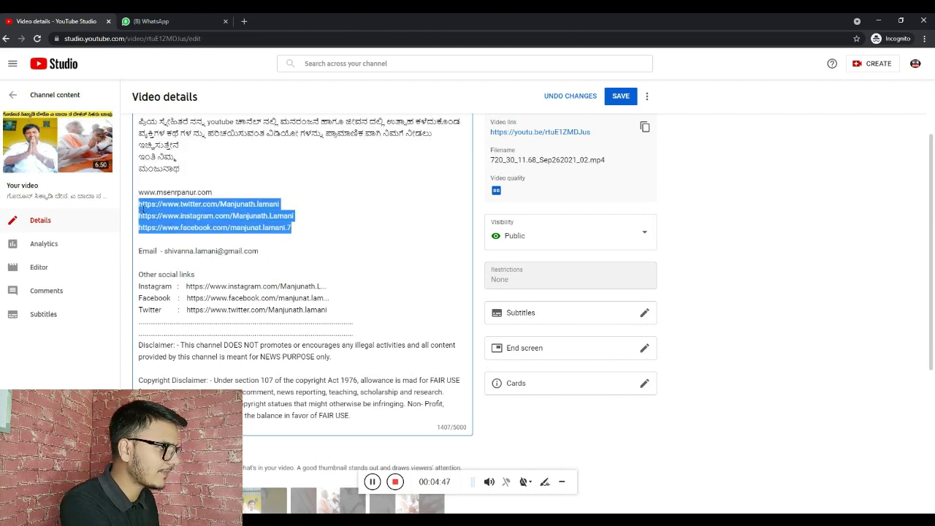
pyautogui.press('BackSpace')
pyautogui.press('Delete')
pyautogui.press('Delete')
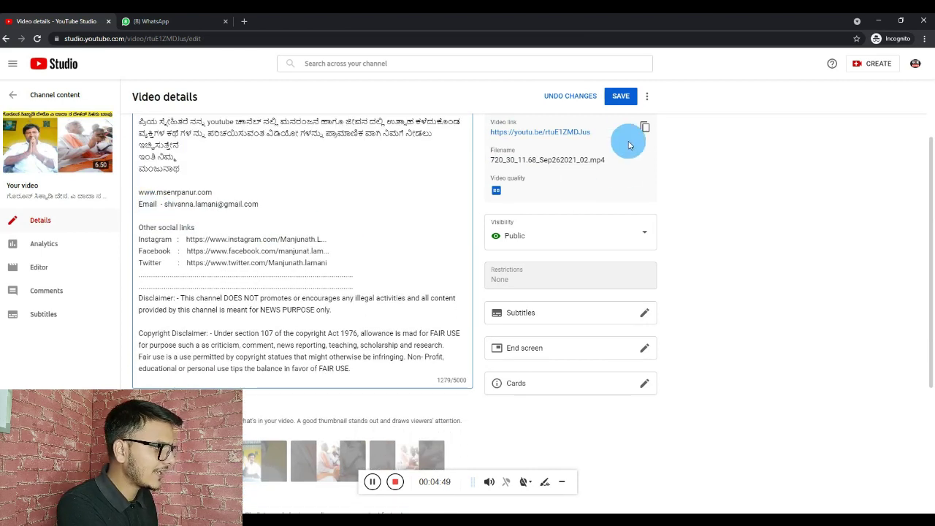
pyautogui.click(620, 96)
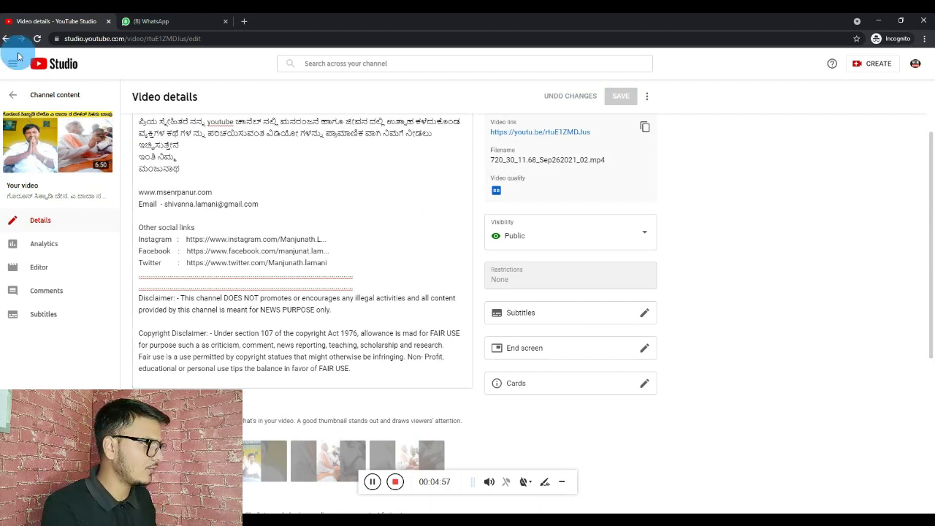
# Return to the channel's video list and open the default description in the channel's upload default settings
pyautogui.click(5, 39)
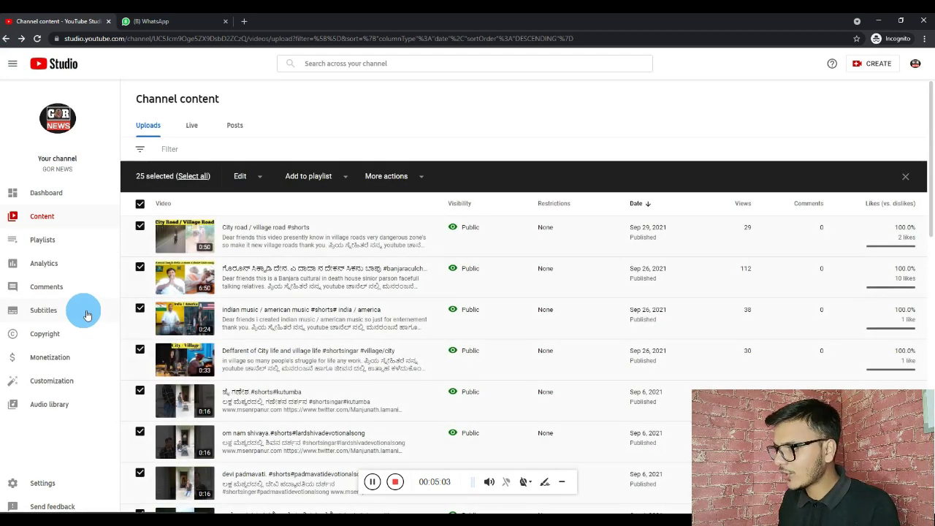
pyautogui.click(53, 484)
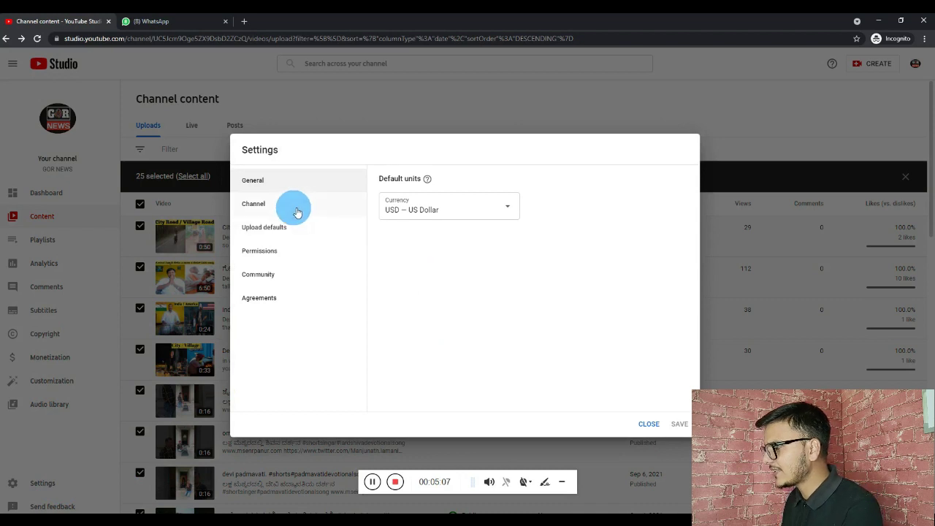
pyautogui.click(278, 227)
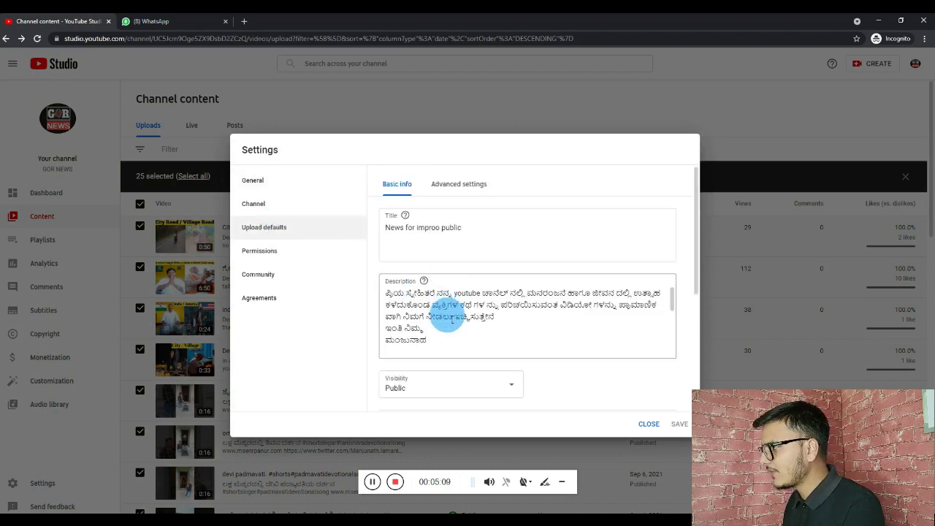
pyautogui.scroll(-6, 447, 316)
pyautogui.scroll(1, 460, 284)
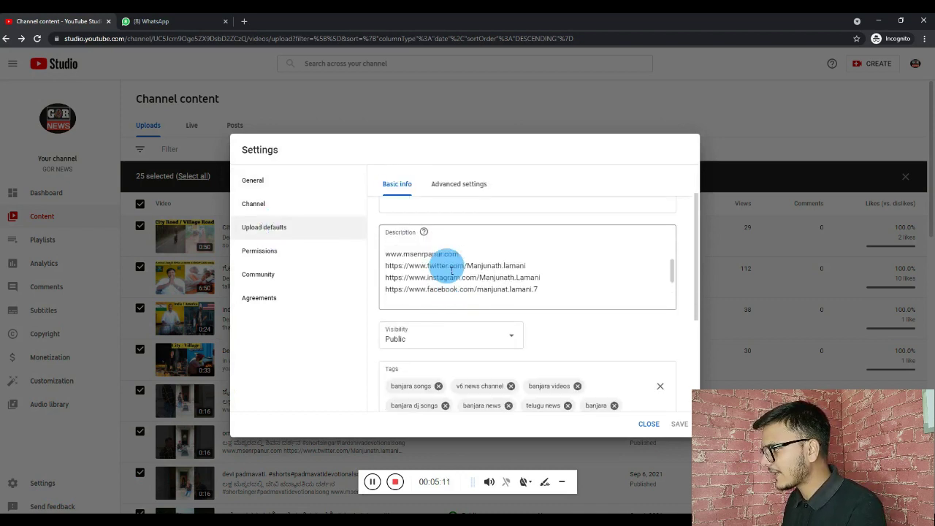
pyautogui.scroll(1, 451, 271)
pyautogui.scroll(-3, 467, 265)
# Replace the three old social links in the default description with the copied social links and disclaimers, and save the settings
pyautogui.click(512, 291)
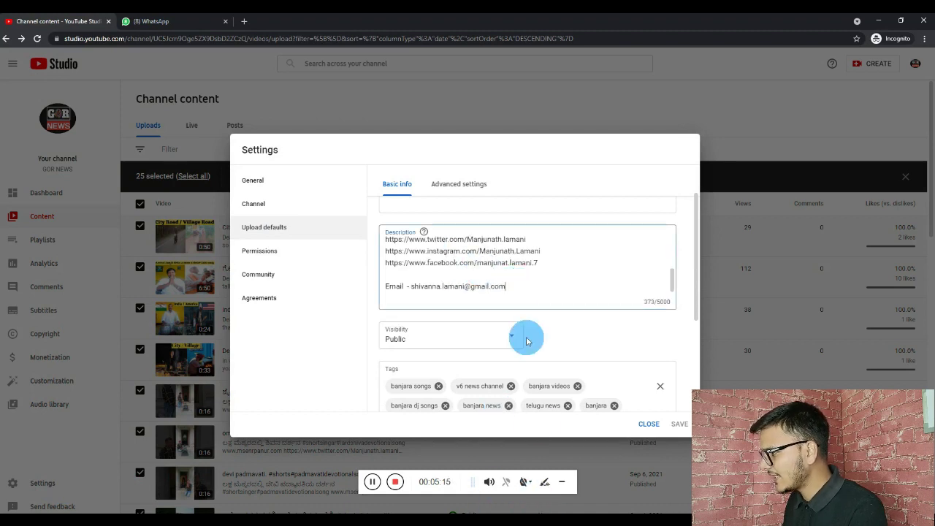
pyautogui.moveTo(669, 290); pyautogui.dragTo(677, 288)
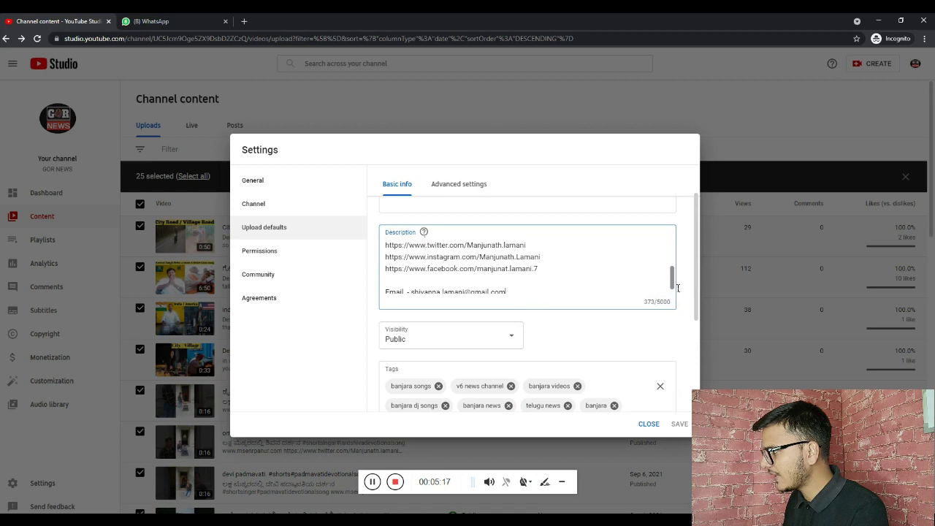
pyautogui.scroll(1, 589, 282)
pyautogui.moveTo(540, 274); pyautogui.dragTo(386, 252)
pyautogui.hotkey('ctrl', 'v')
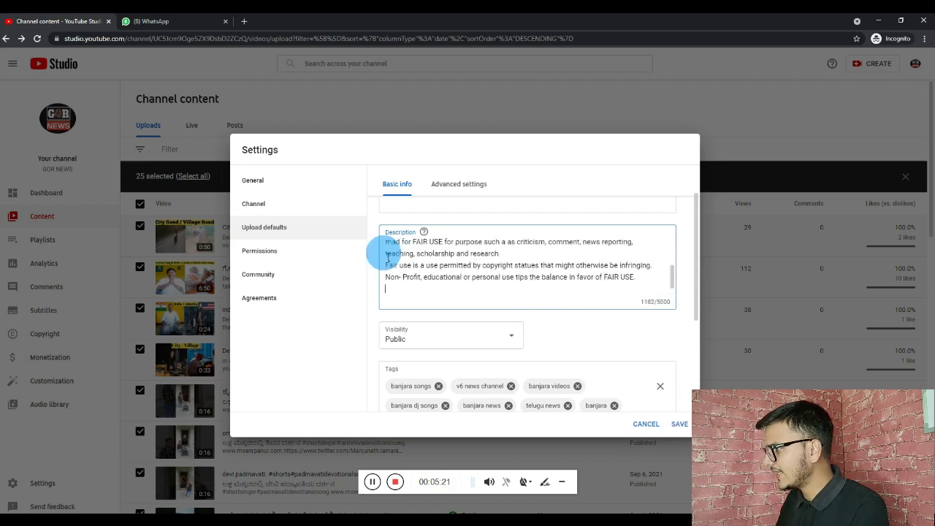
pyautogui.scroll(5, 449, 255)
pyautogui.scroll(-1, 460, 264)
pyautogui.scroll(-4, 460, 269)
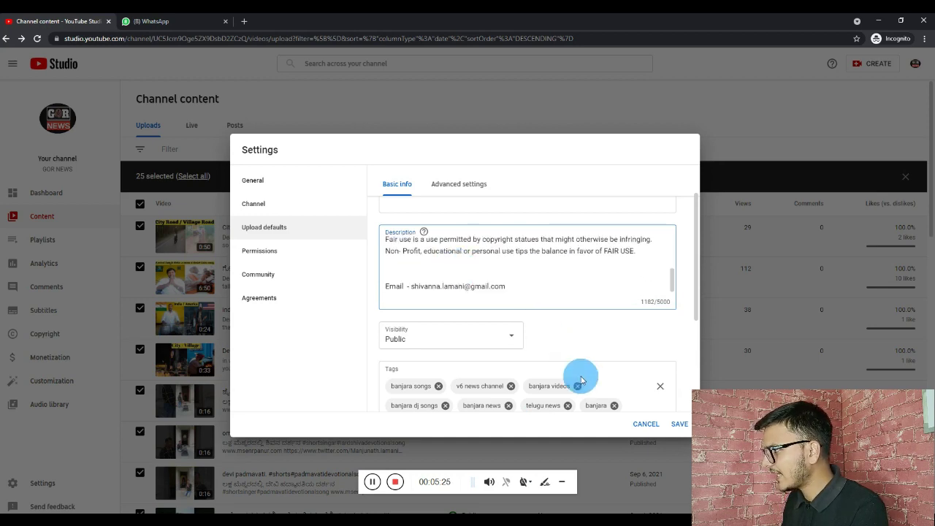
pyautogui.click(675, 422)
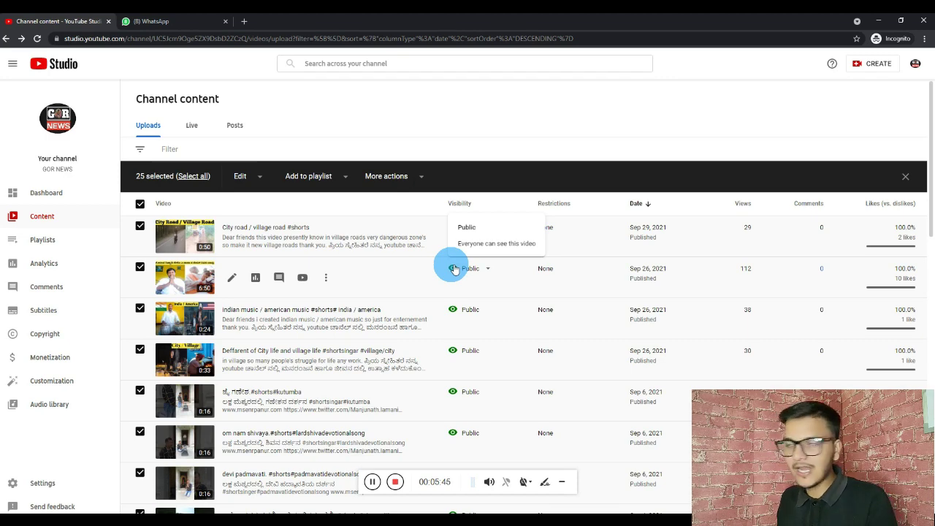
# Go to the channel's public page and open the basic info of its customization
pyautogui.click(81, 194)
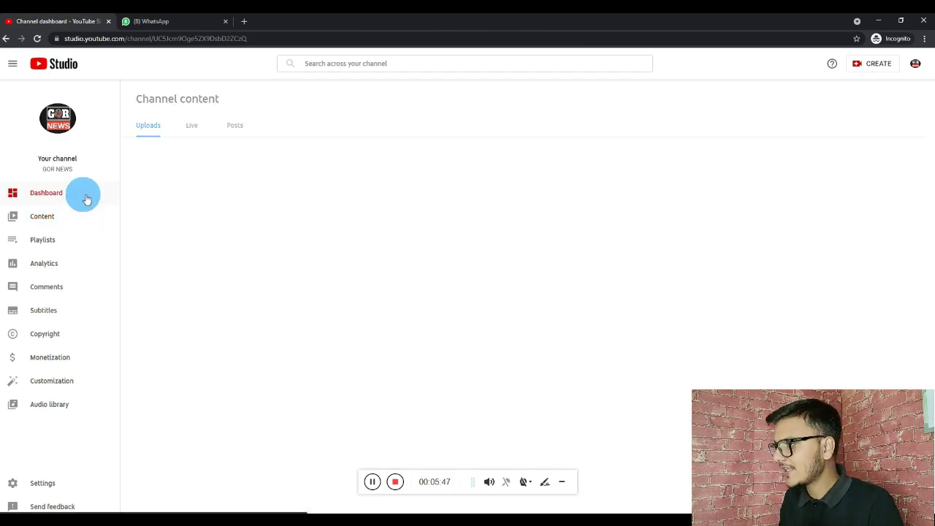
pyautogui.click(915, 65)
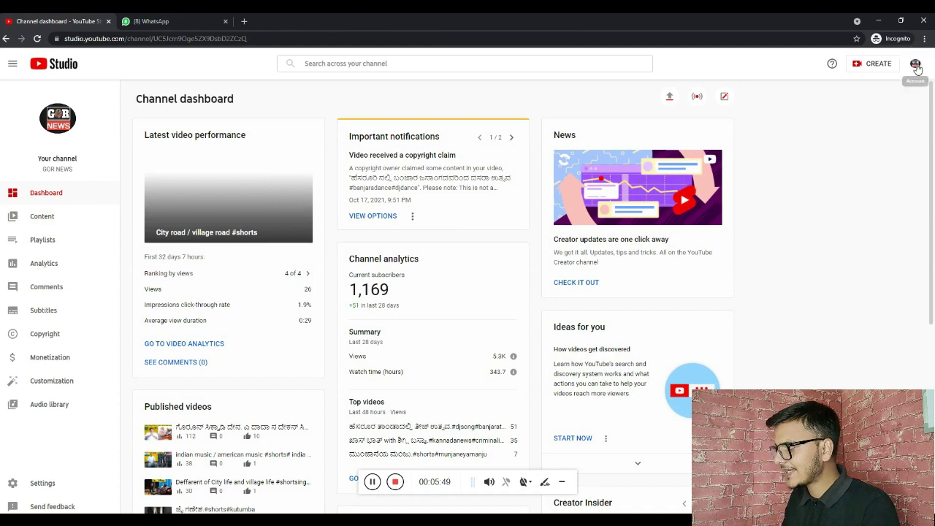
pyautogui.click(826, 120)
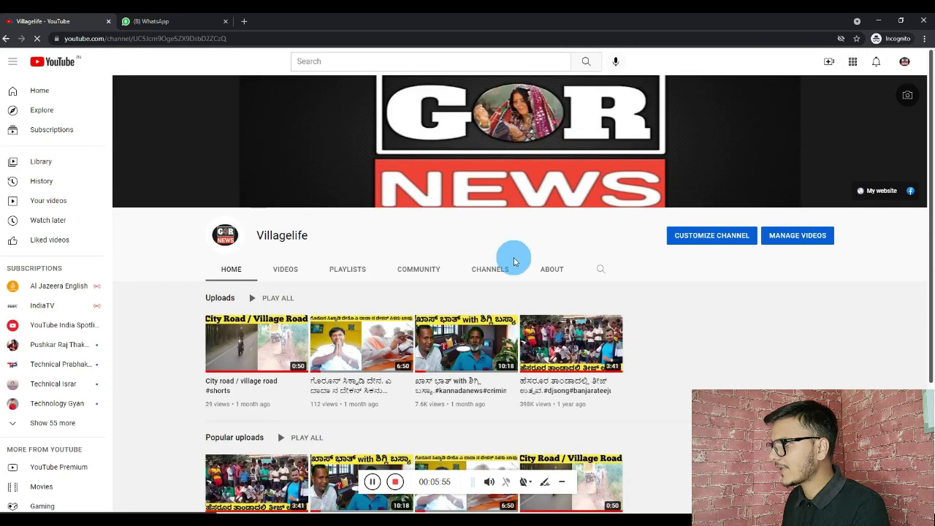
pyautogui.click(739, 244)
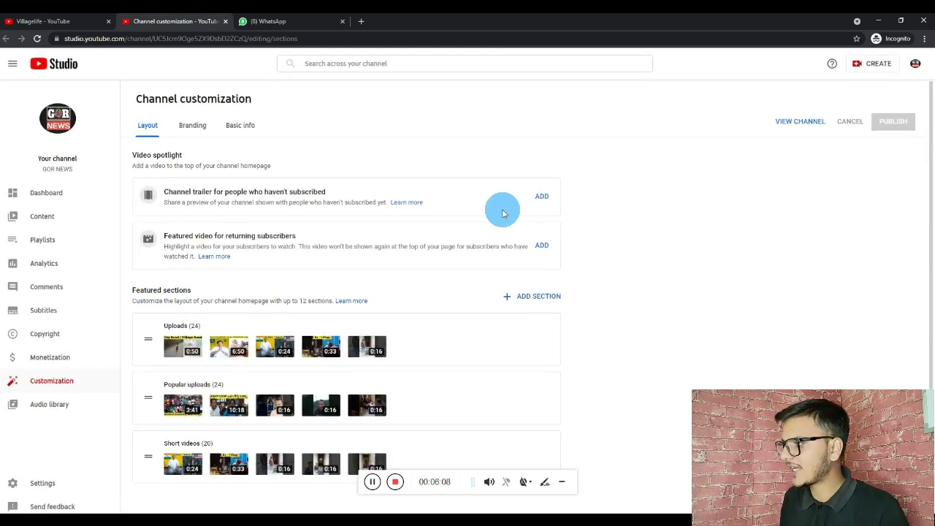
pyautogui.click(246, 125)
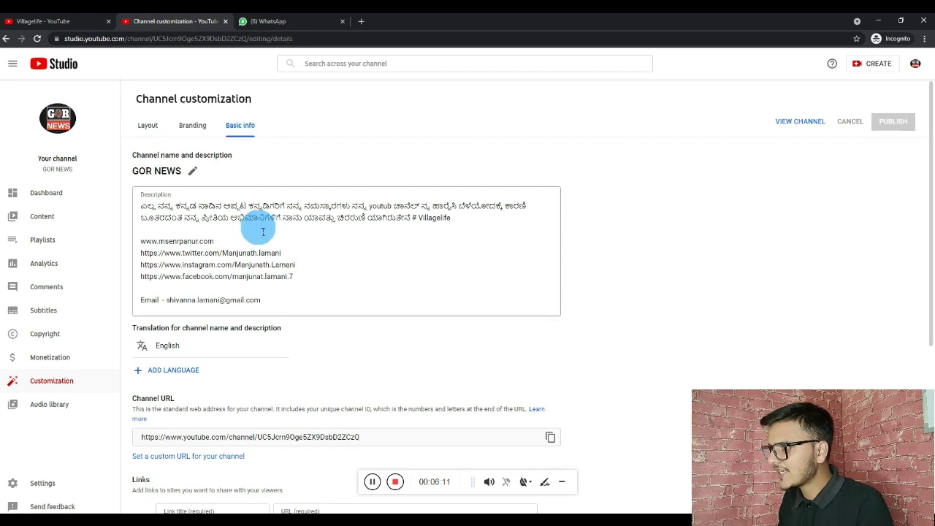
pyautogui.scroll(-2, 255, 223)
pyautogui.scroll(2, 249, 208)
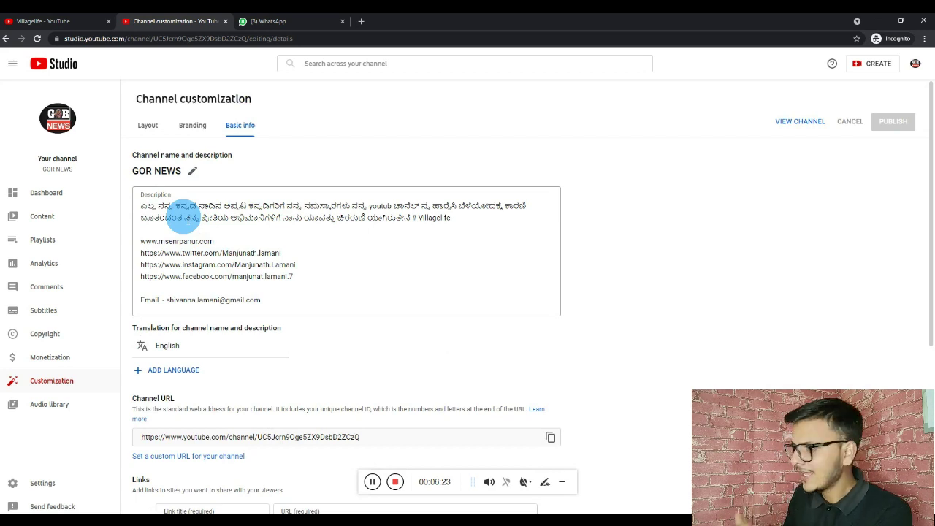
# Start setting a custom URL for the channel
pyautogui.scroll(-2, 187, 218)
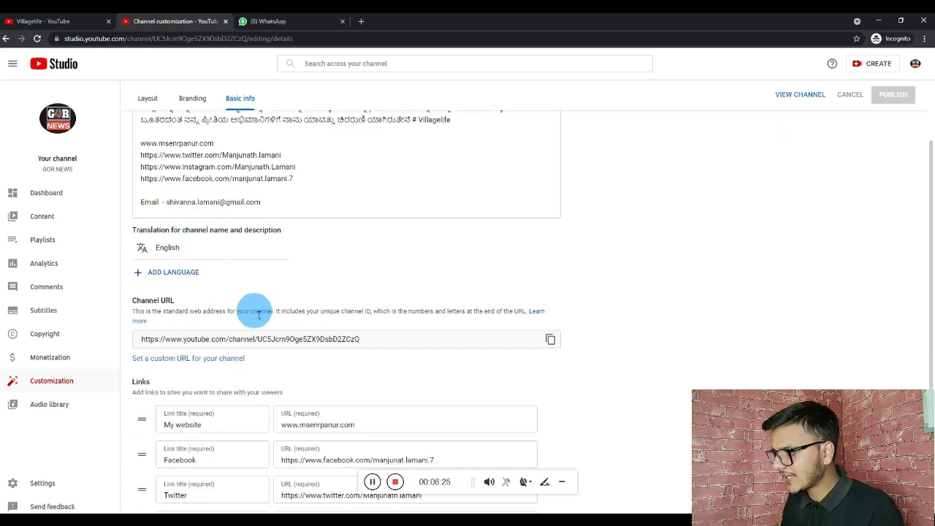
pyautogui.click(217, 358)
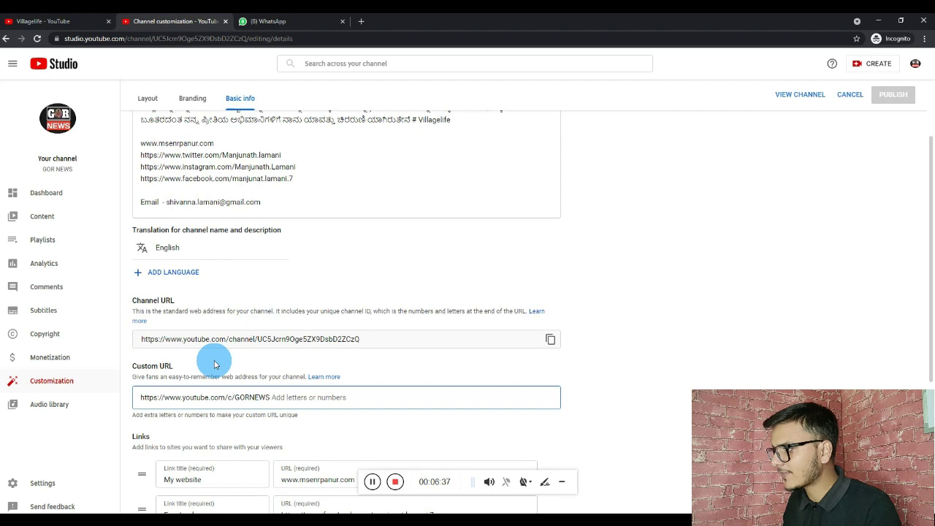
pyautogui.scroll(-1, 277, 330)
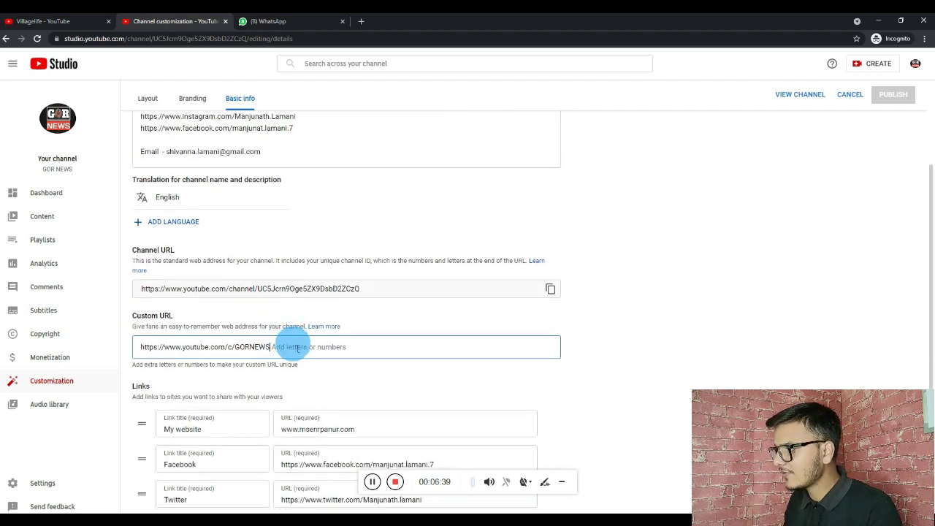
pyautogui.scroll(-1, 297, 348)
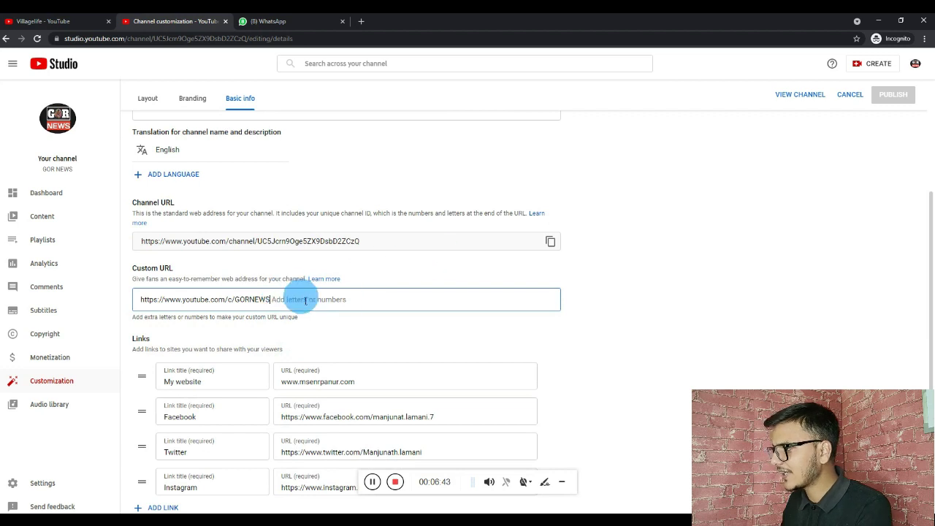
# Try the letter A as the extra ending of the custom URL
pyautogui.write('A')
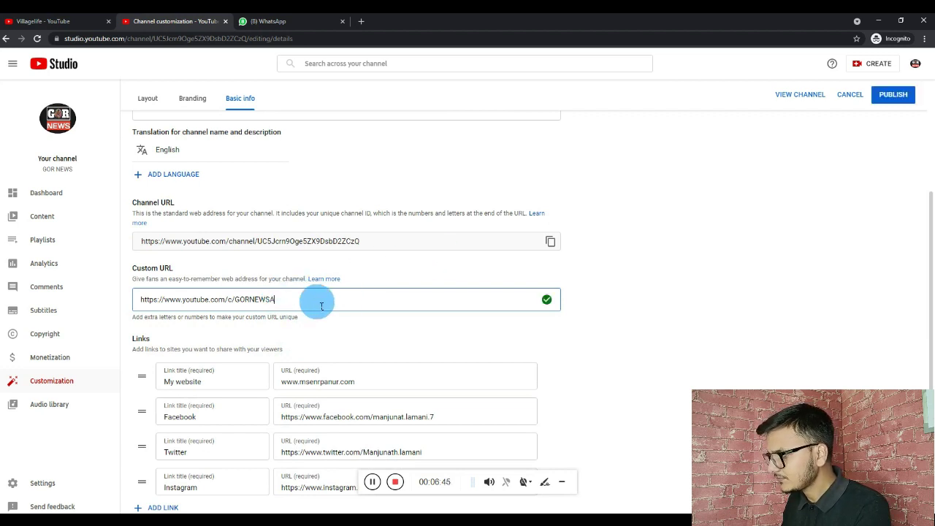
pyautogui.press('BackSpace')
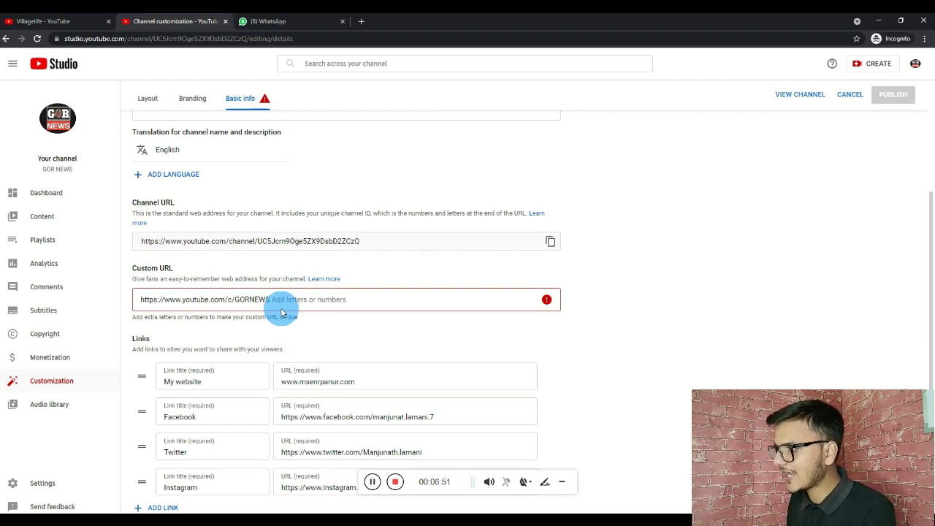
pyautogui.write('A')
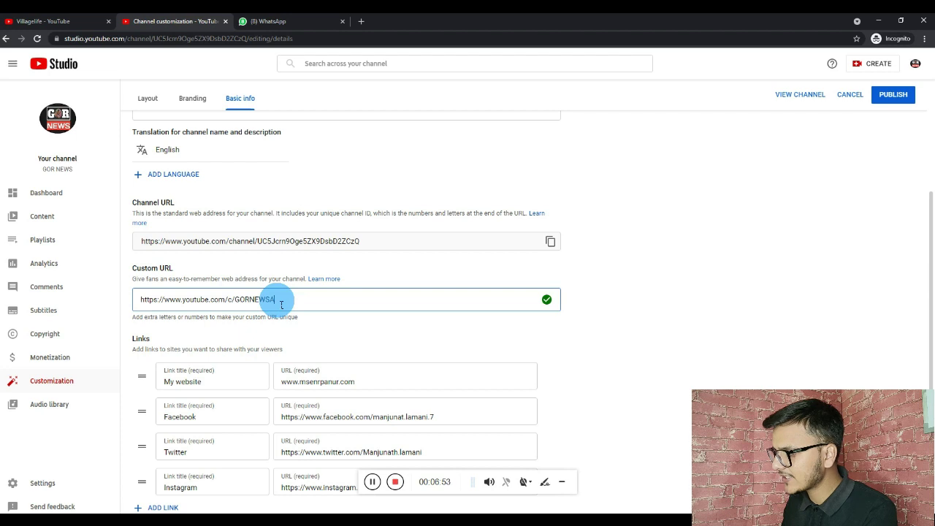
pyautogui.press('BackSpace')
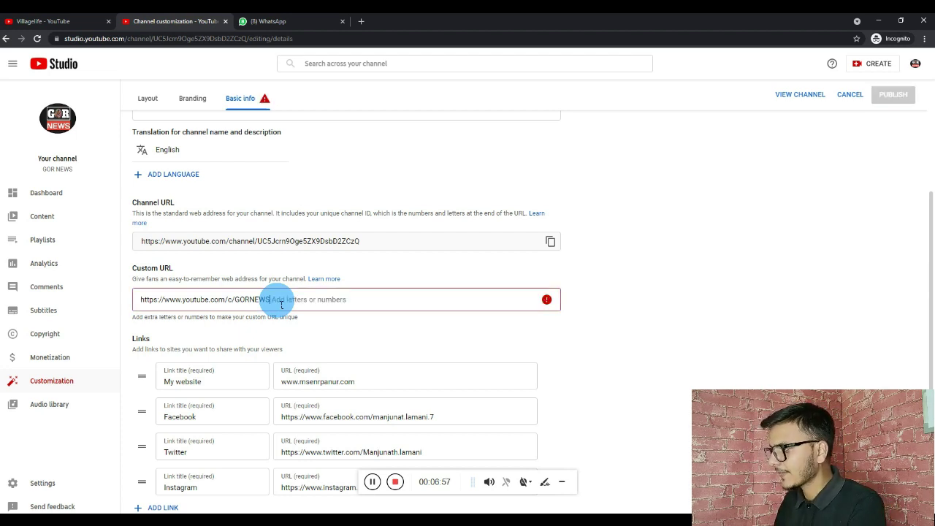
pyautogui.write('0')
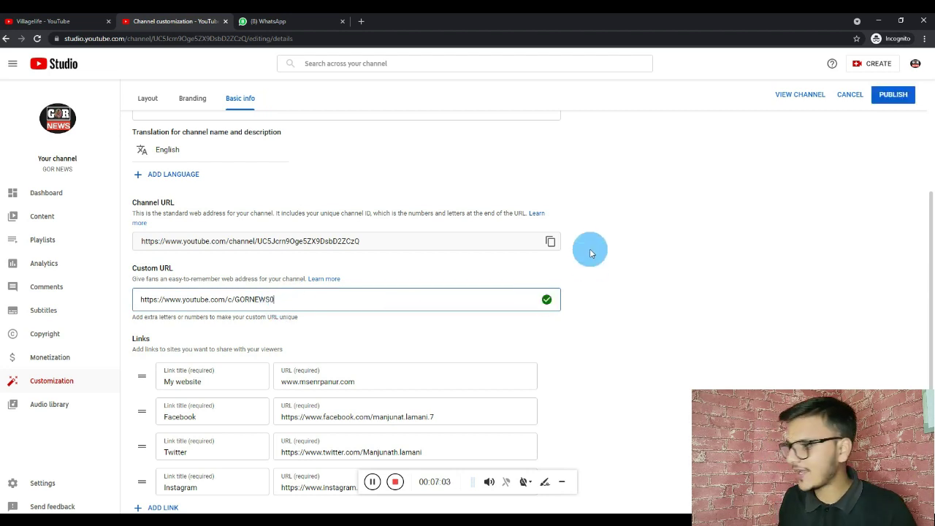
pyautogui.scroll(-2, 454, 341)
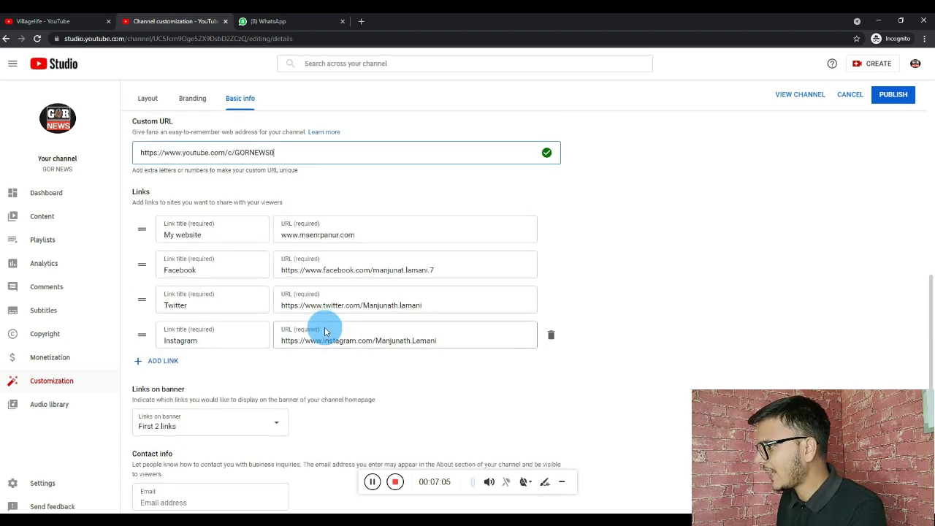
pyautogui.scroll(3, 428, 355)
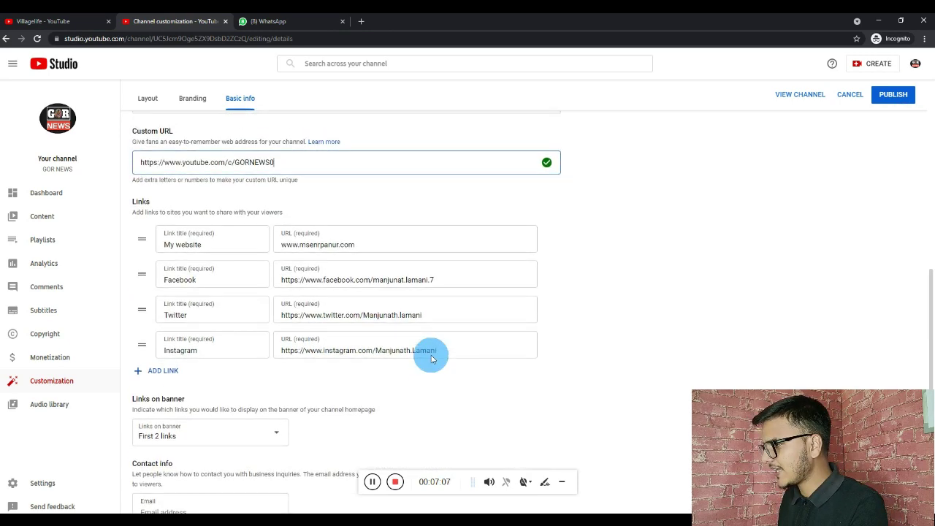
pyautogui.click(892, 95)
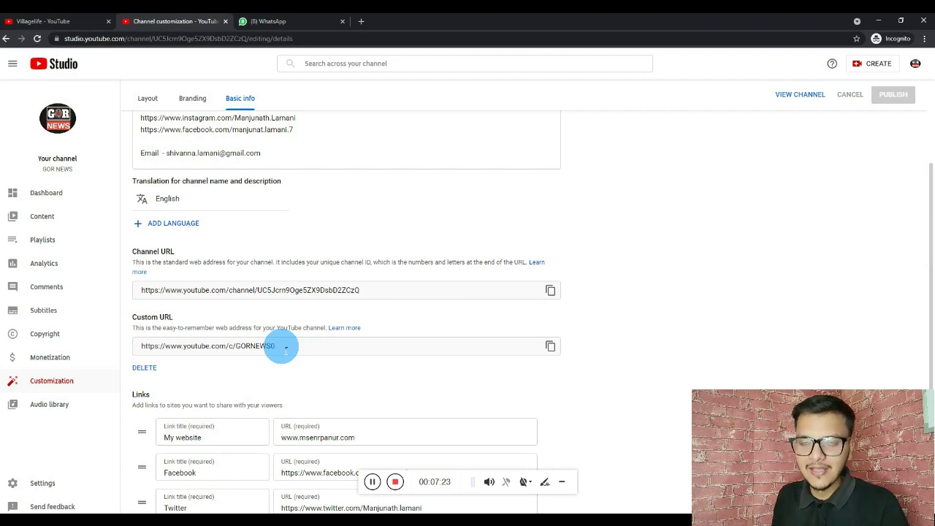
# Copy the published custom URL, open it in a new browser tab and examine the channel page's address
pyautogui.tripleClick(285, 349)
pyautogui.hotkey('ctrl', 'c')
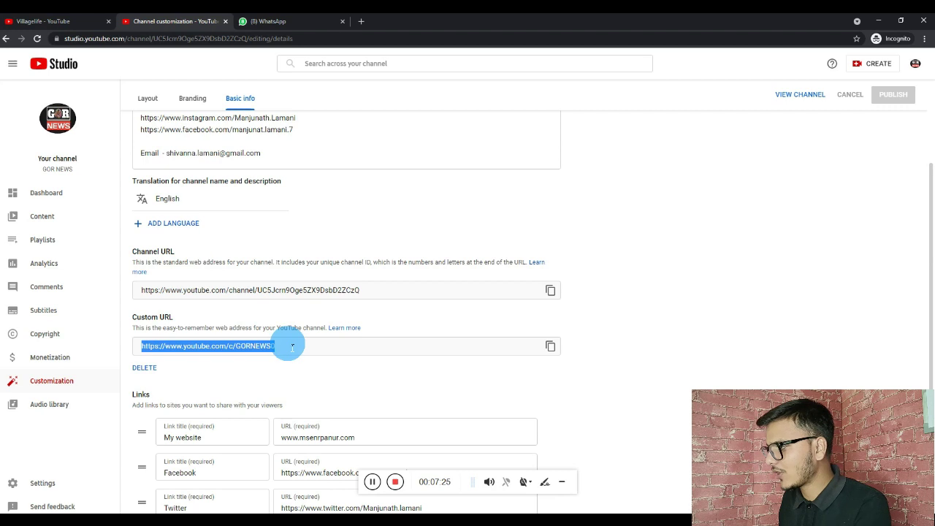
pyautogui.click(359, 22)
pyautogui.hotkey('ctrl', 'v')
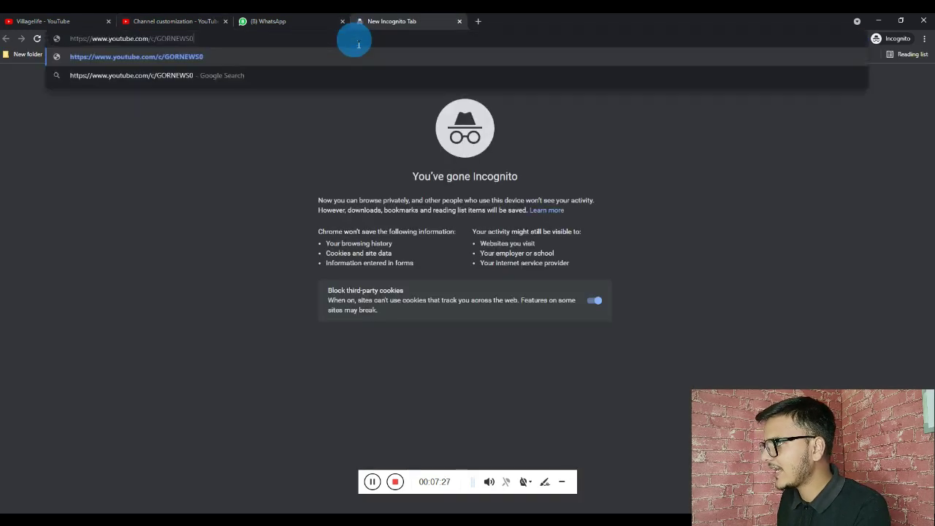
pyautogui.press('Return')
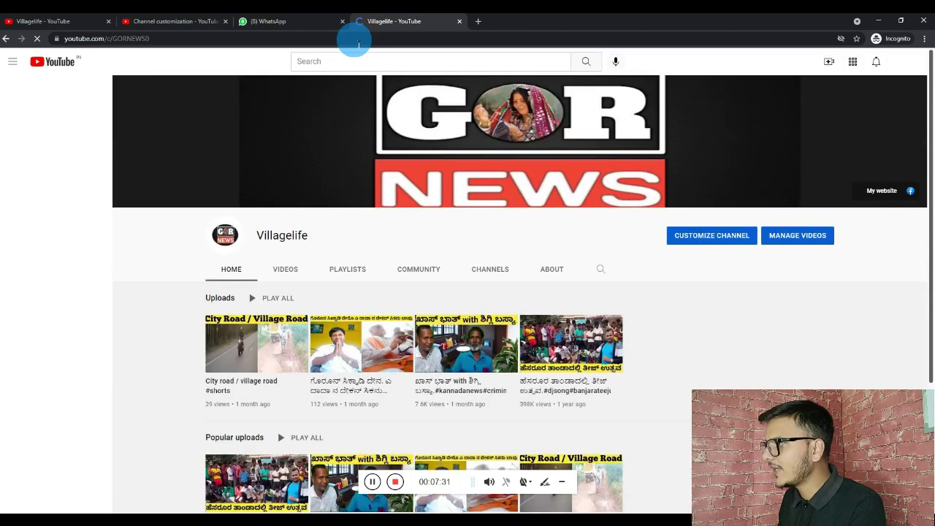
pyautogui.click(163, 41)
pyautogui.click(175, 41)
pyautogui.click(179, 44)
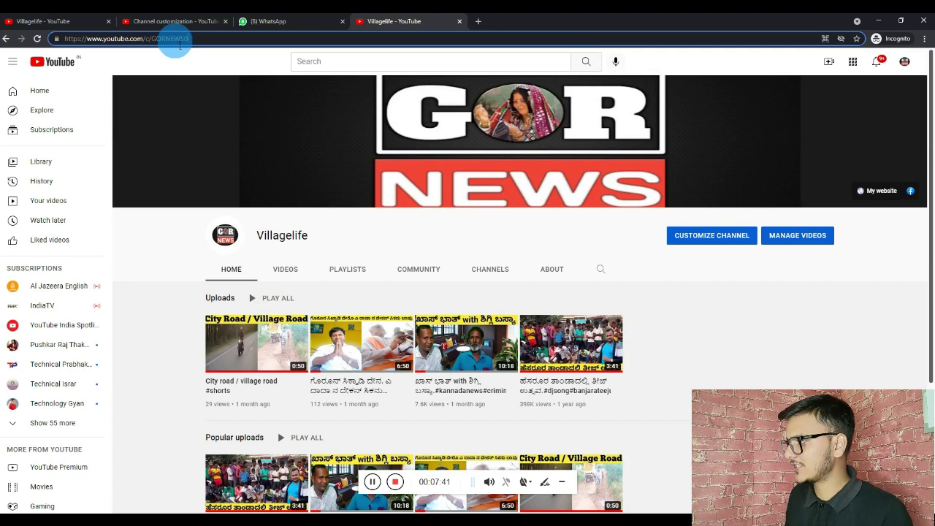
# Return to channel customization and add "Hello dear welcome to my gor news channel we are providing news" above the website link in the description
pyautogui.click(187, 22)
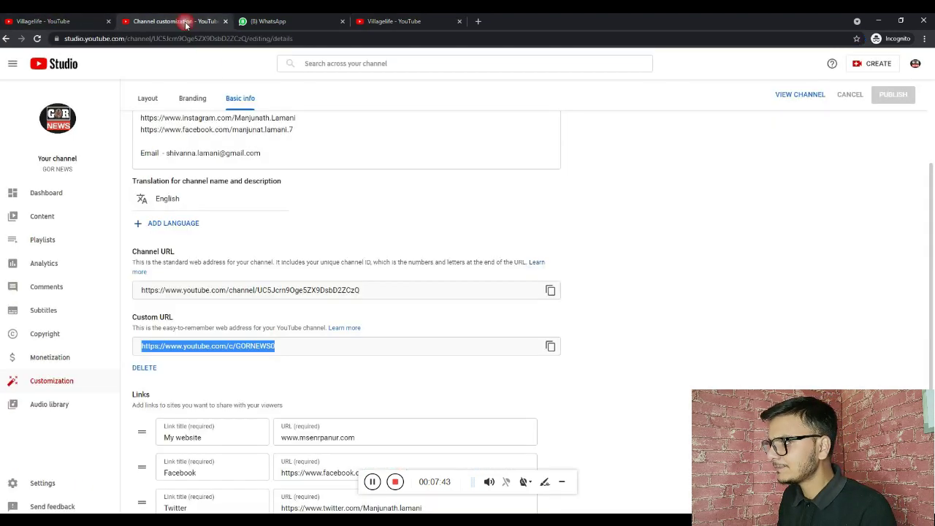
pyautogui.scroll(3, 306, 221)
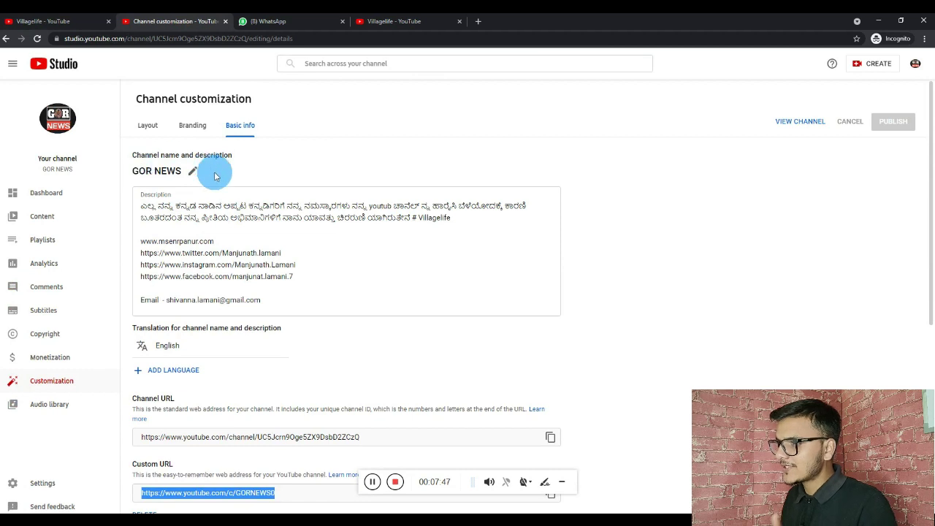
pyautogui.click(214, 234)
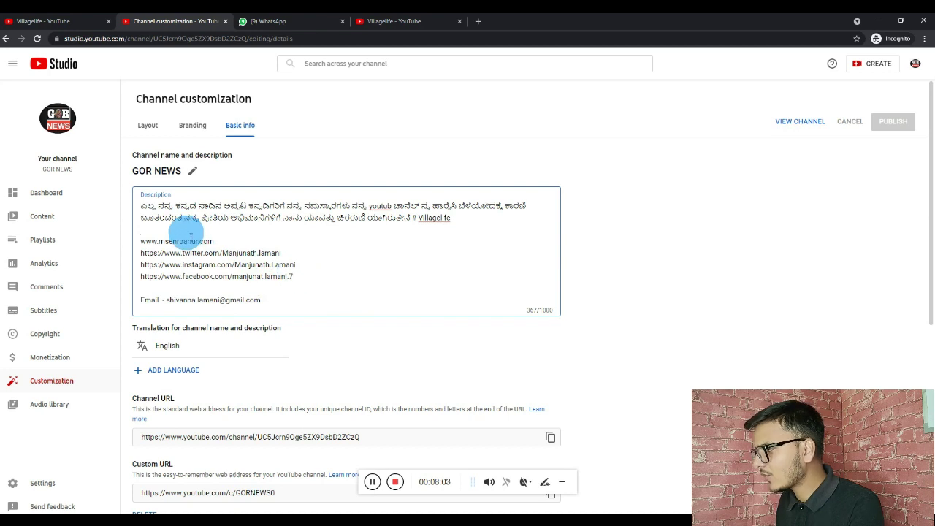
pyautogui.write('hE')
pyautogui.press('BackSpace')
pyautogui.press('BackSpace')
pyautogui.write('hE')
pyautogui.press('BackSpace')
pyautogui.press('BackSpace')
pyautogui.write('Hello')
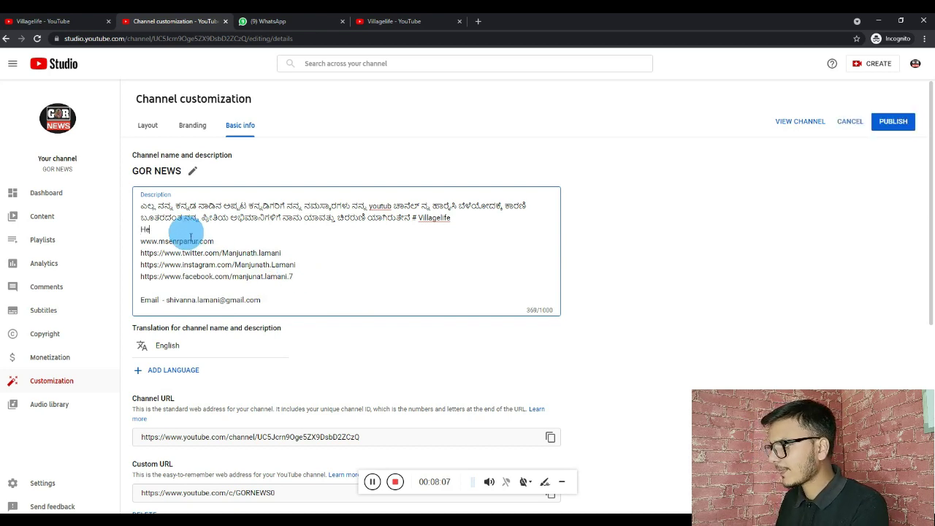
pyautogui.write('dear welcome to my gor news channel we are providing news')
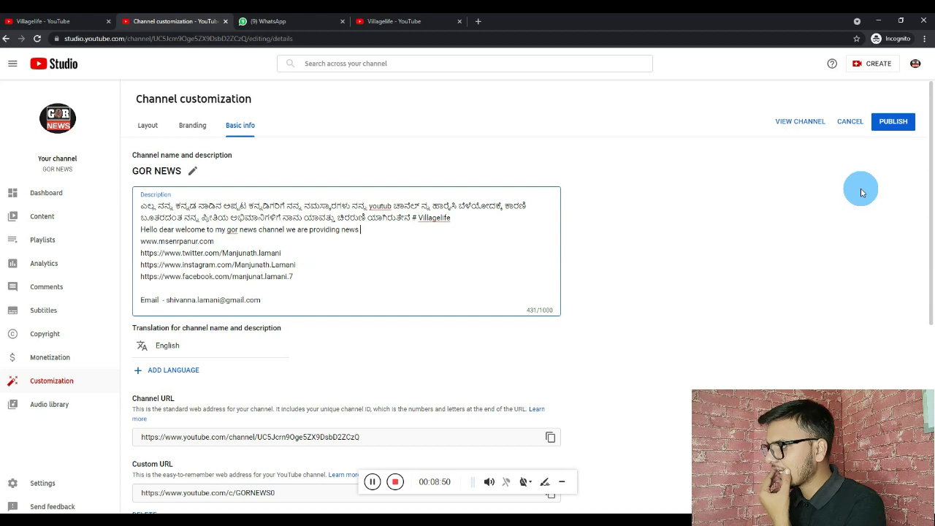
# Insert a blank line between the English greeting and the website link in the channel description, and publish the changes
pyautogui.click(903, 123)
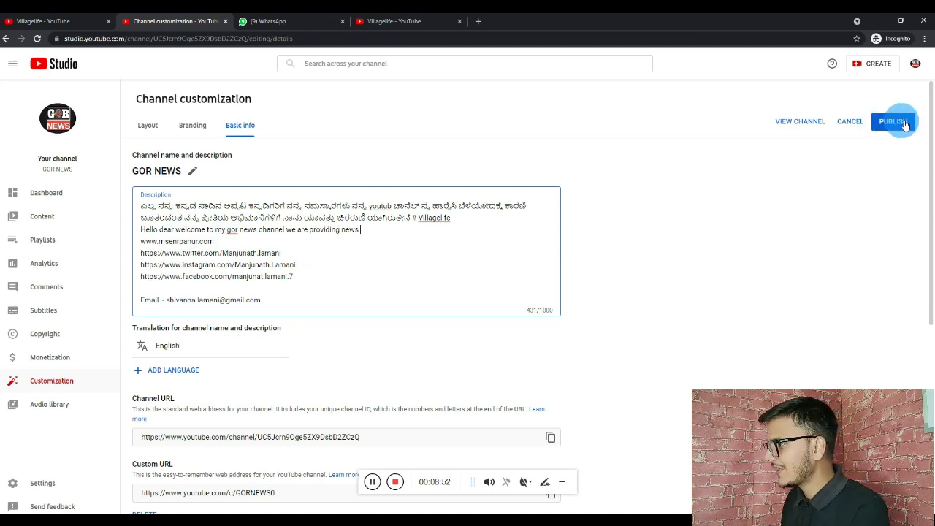
pyautogui.click(435, 232)
pyautogui.press('Return')
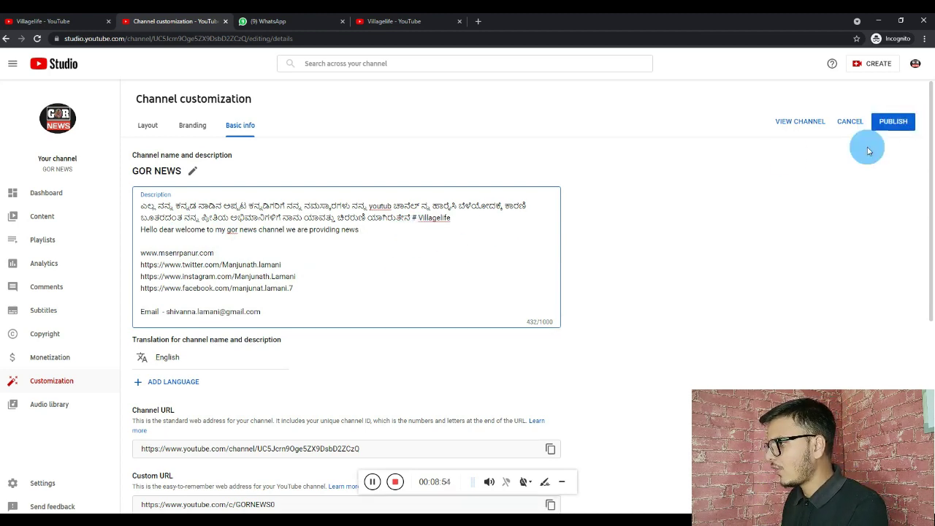
pyautogui.click(900, 122)
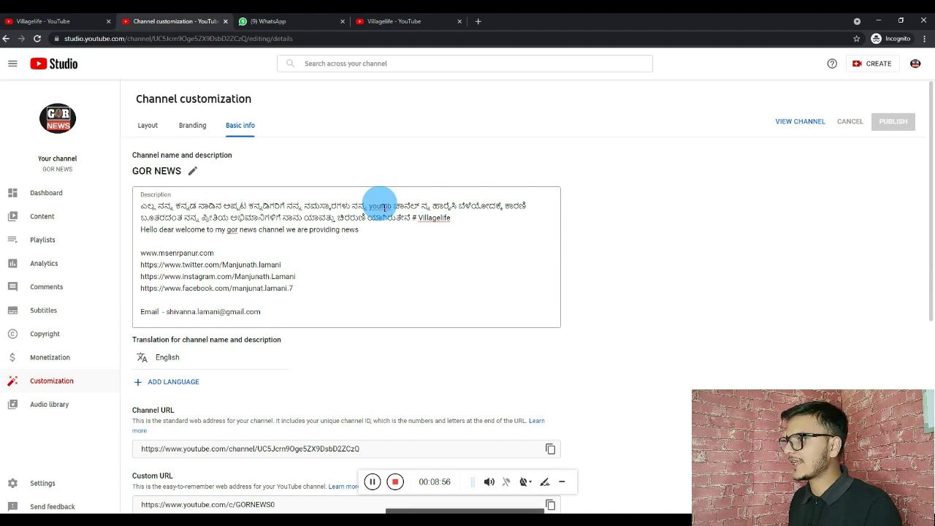